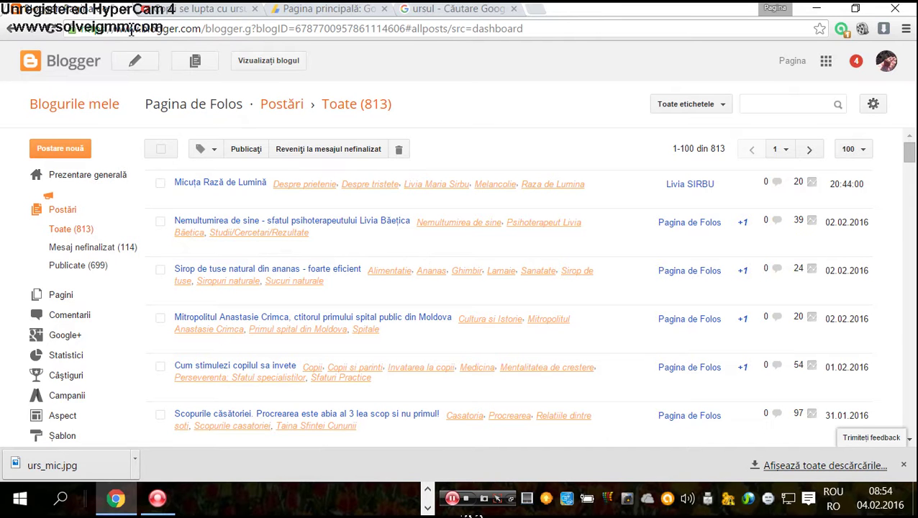
- Create a new post on the Pagina de Folos blog with the title "Ursii Romaniei"
drag(115, 29, 216, 34)
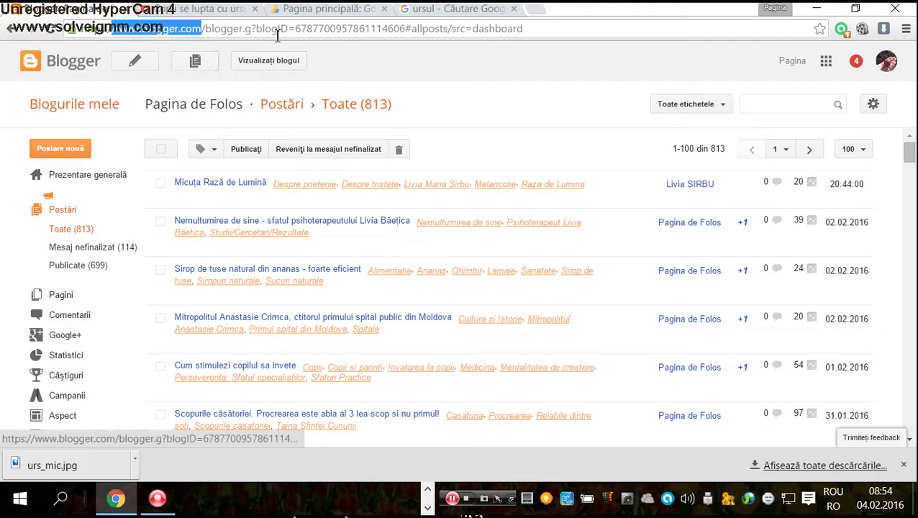
click(62, 149)
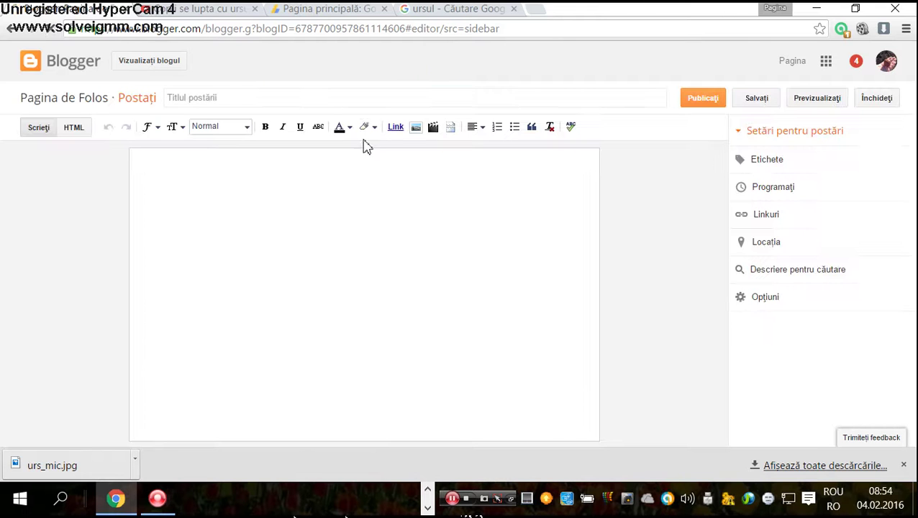
click(338, 102)
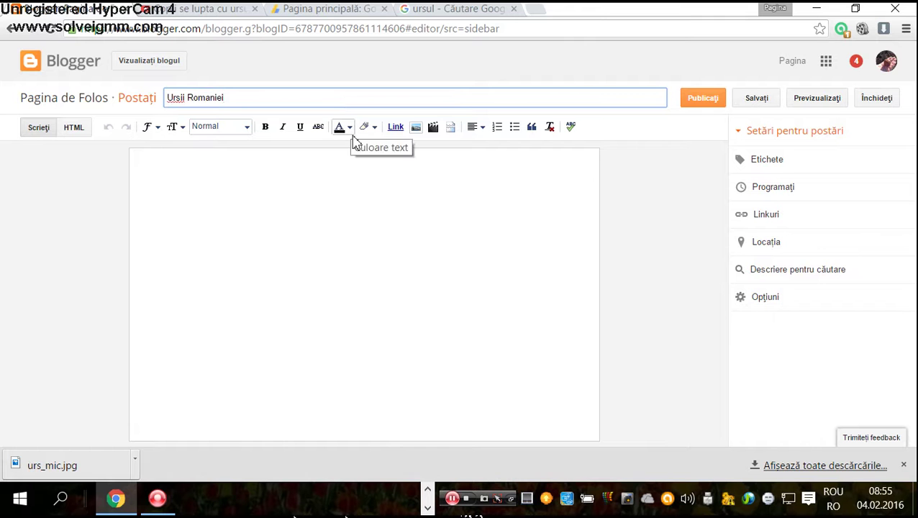
drag(232, 97, 96, 77)
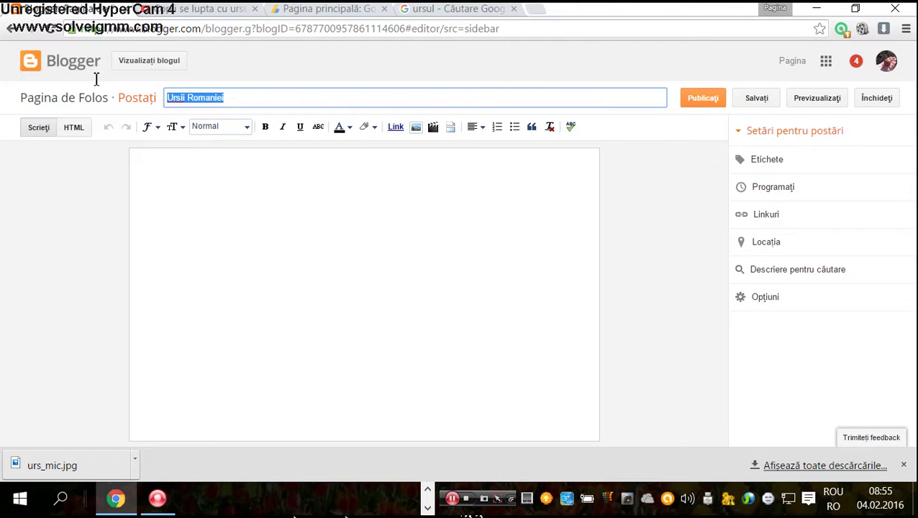
click(235, 98)
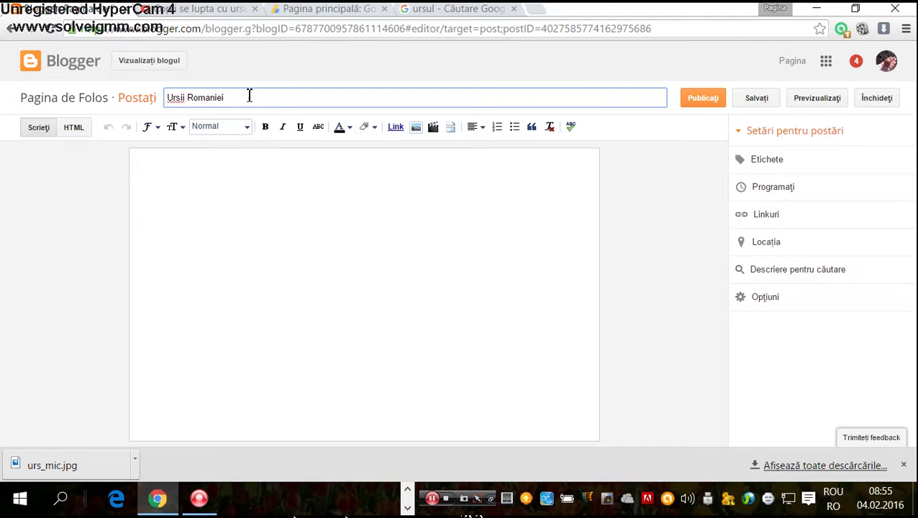
drag(243, 99, 153, 92)
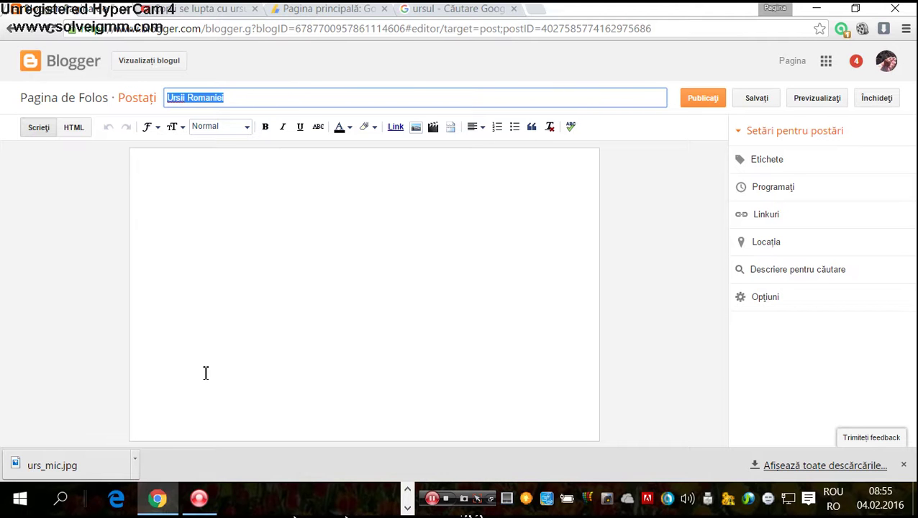
click(174, 224)
click(241, 98)
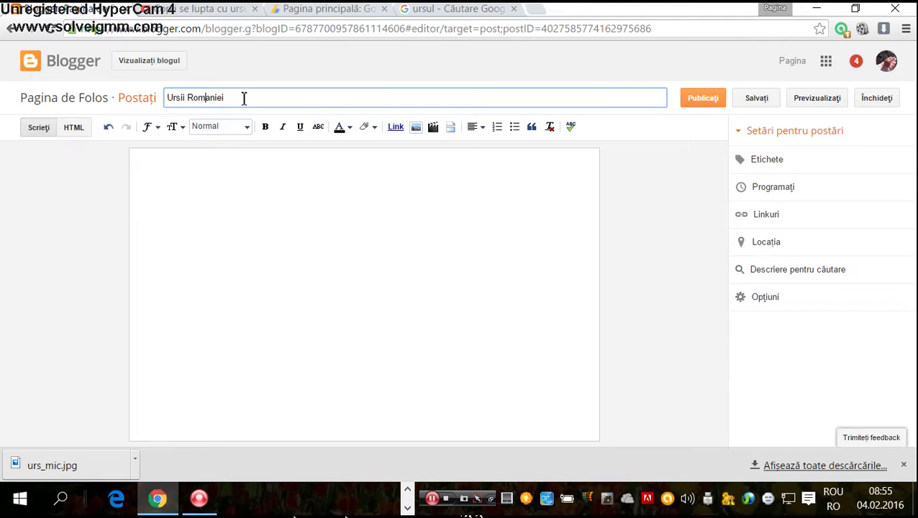
drag(245, 98, 154, 97)
- View the post's labels settings, close them, and open the search description settings
click(791, 160)
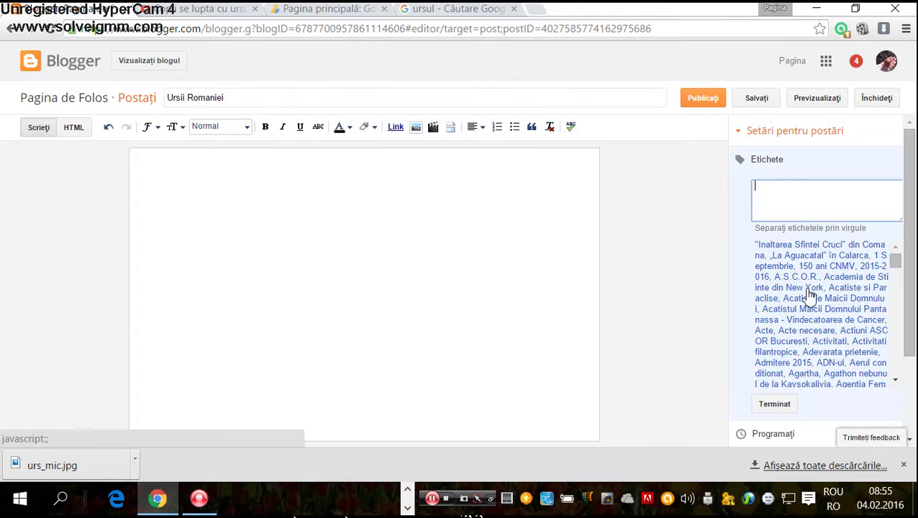
click(781, 402)
click(787, 274)
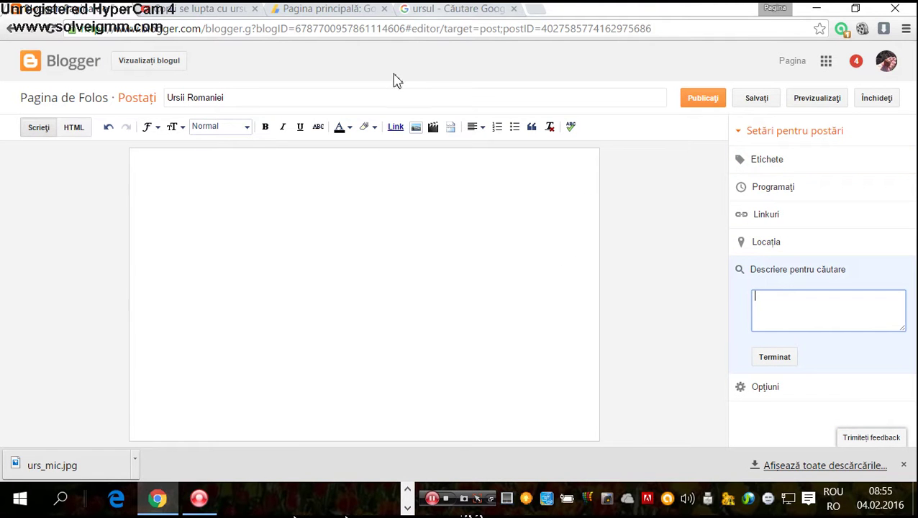
- Write the sentence "Ursii se gasesc in padurile Romaniei...." in the post body
click(207, 180)
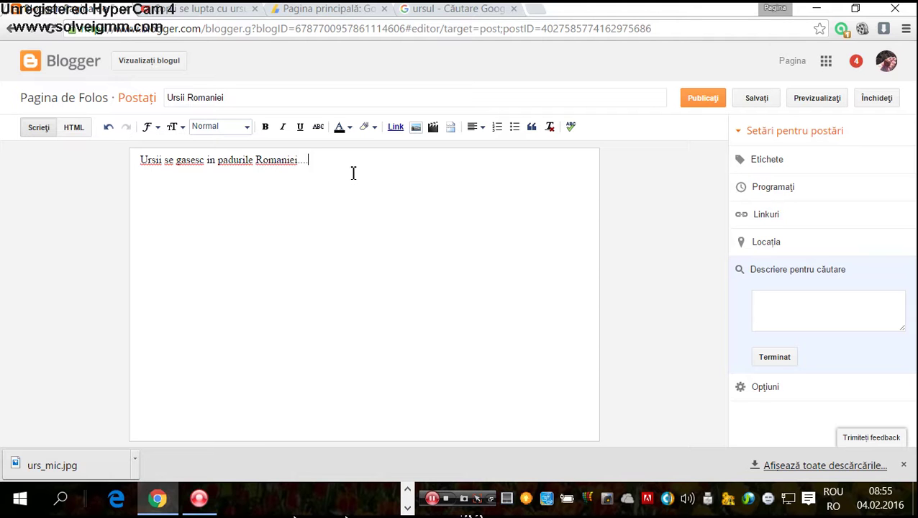
drag(318, 164, 94, 158)
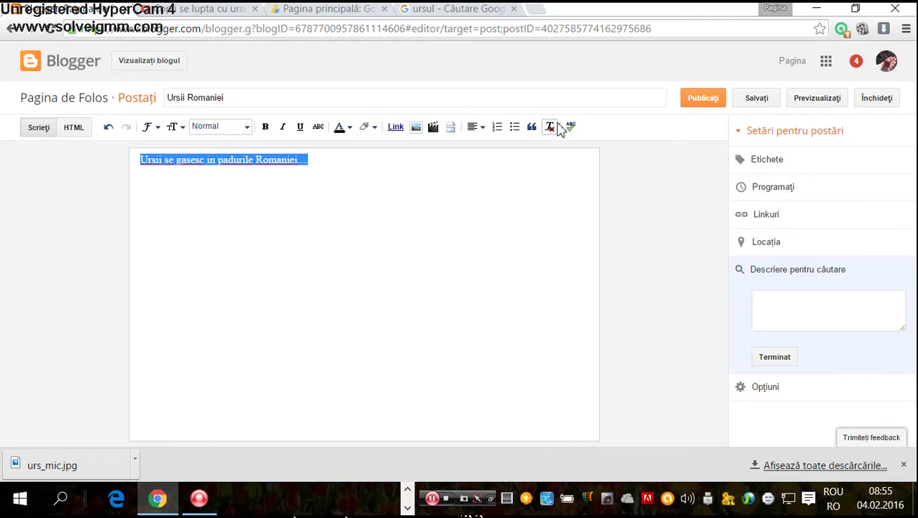
click(301, 169)
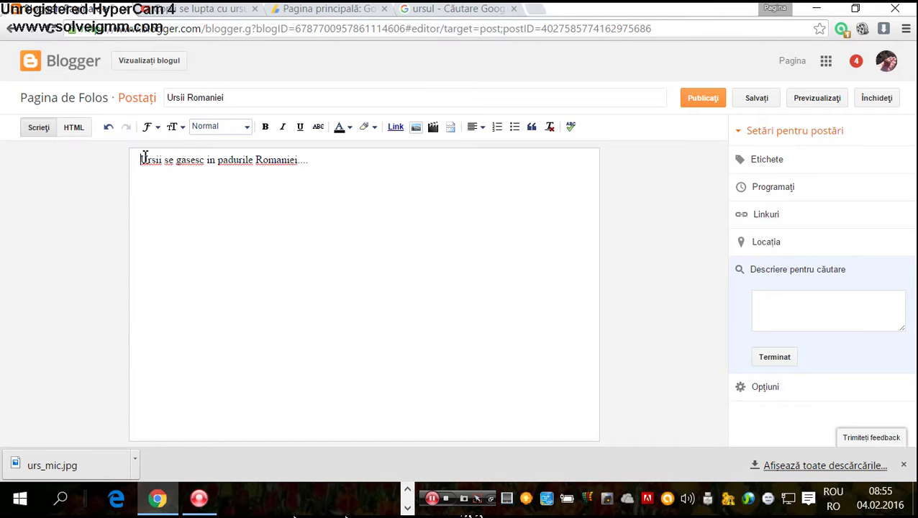
key(Home)
- Format the whole sentence in the post body as bold, italic and underlined
drag(141, 164, 367, 168)
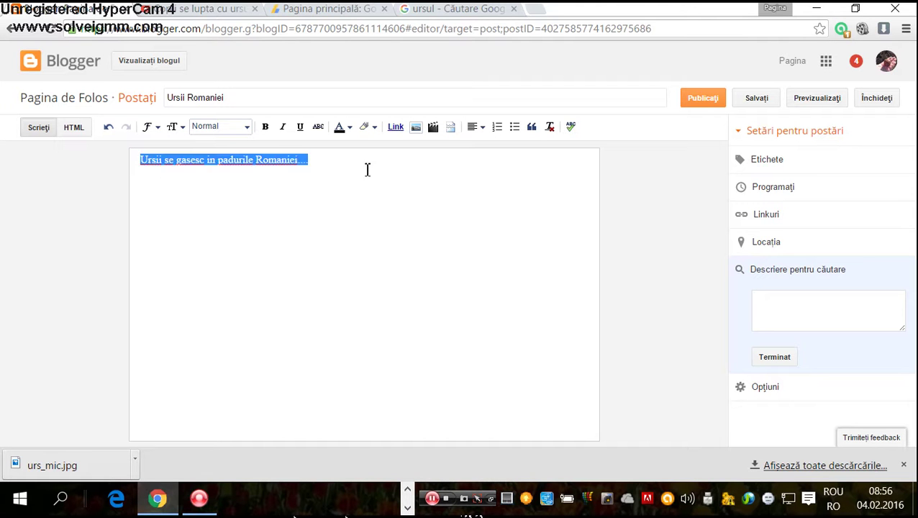
click(265, 127)
drag(307, 162, 111, 167)
click(284, 134)
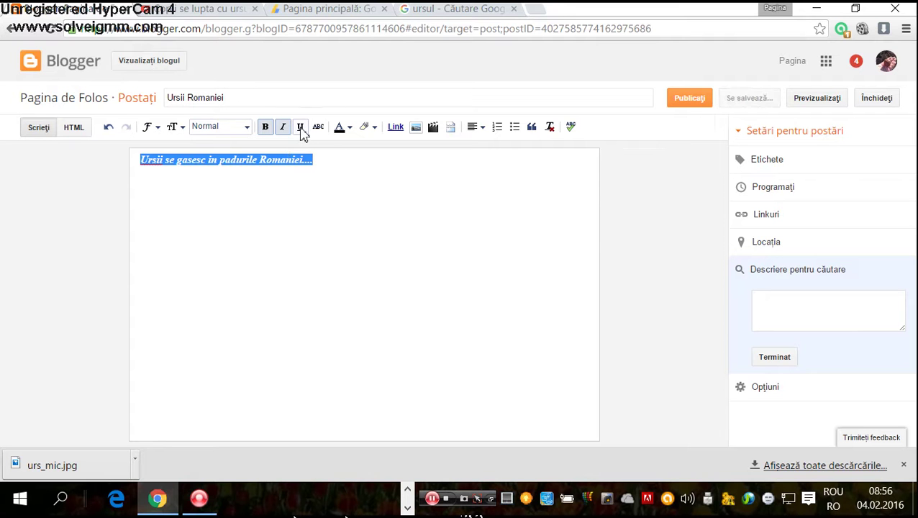
click(302, 130)
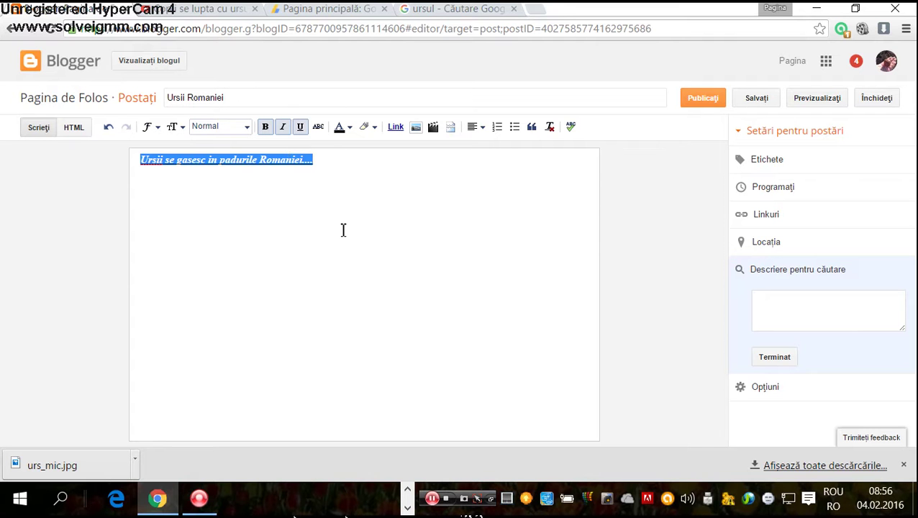
- Set the text color of the sentence in the post body to red
click(350, 128)
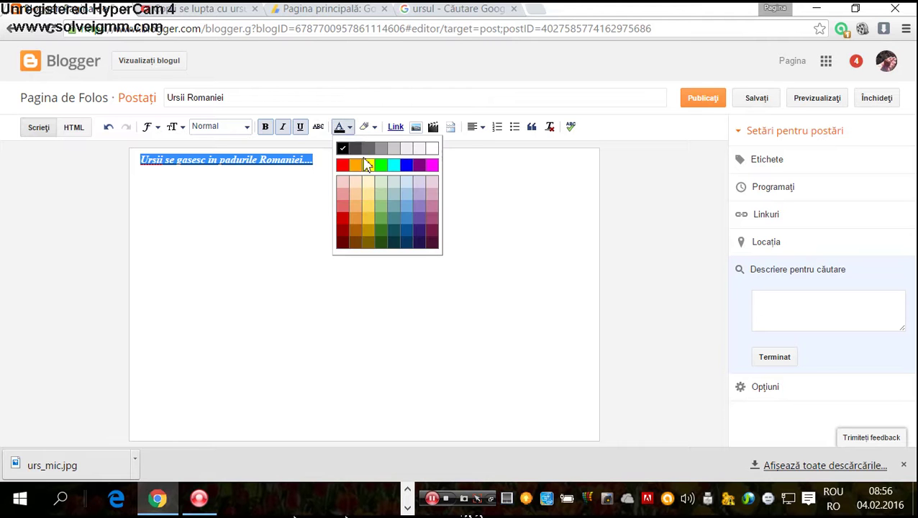
click(343, 166)
click(324, 159)
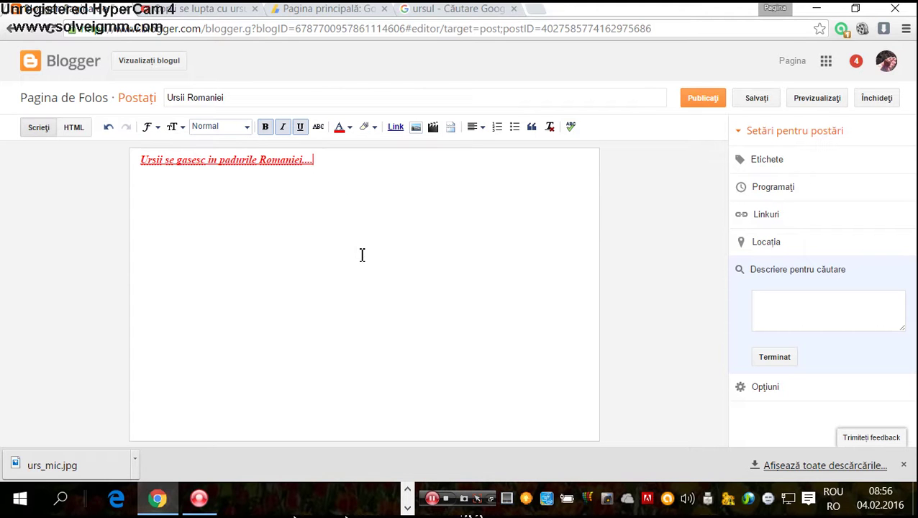
- Highlight the whole sentence in the post body with a yellow background
drag(314, 158, 130, 157)
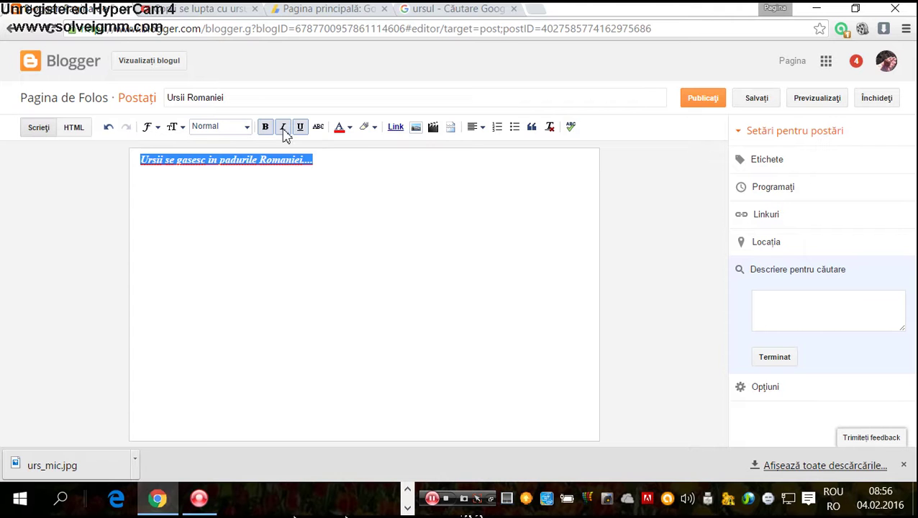
click(367, 128)
click(393, 165)
click(345, 156)
triple_click(225, 169)
click(328, 170)
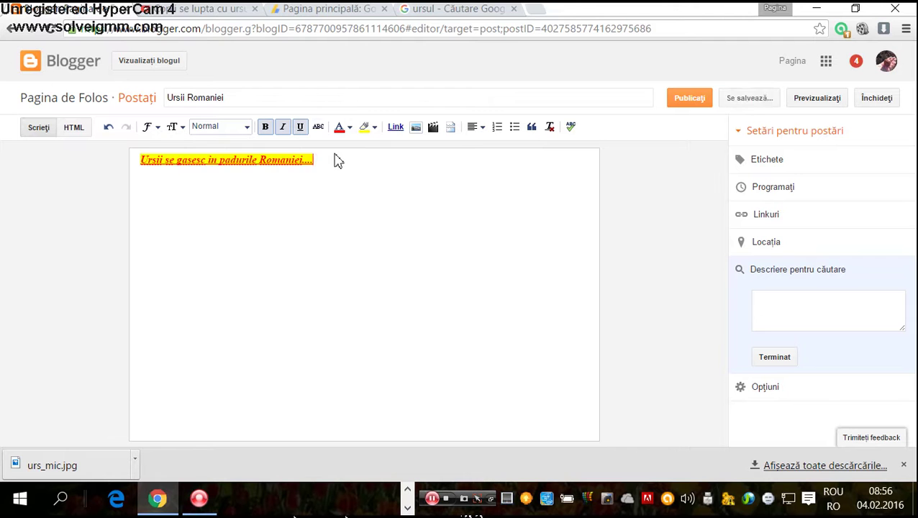
- Delete the sentence from the post body and set the text background color to white
drag(357, 157, 200, 181)
drag(321, 165, 27, 174)
key(BackSpace)
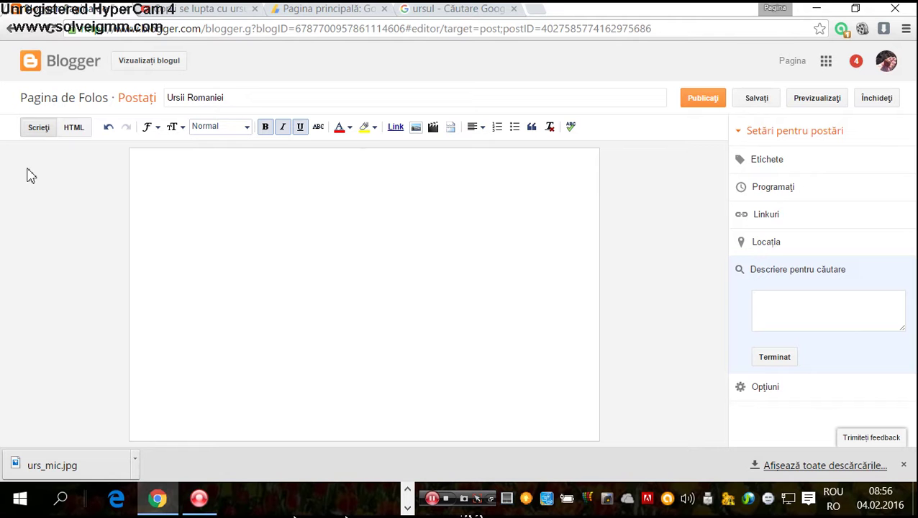
click(369, 128)
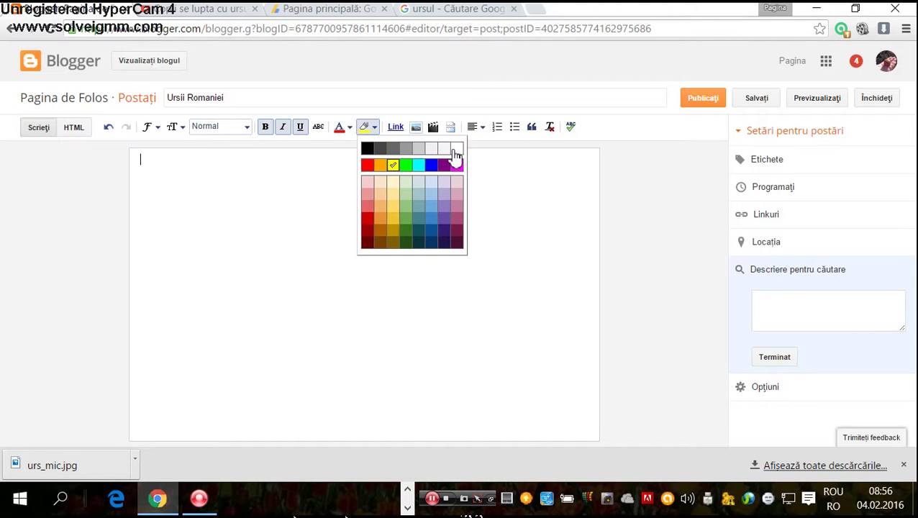
click(455, 150)
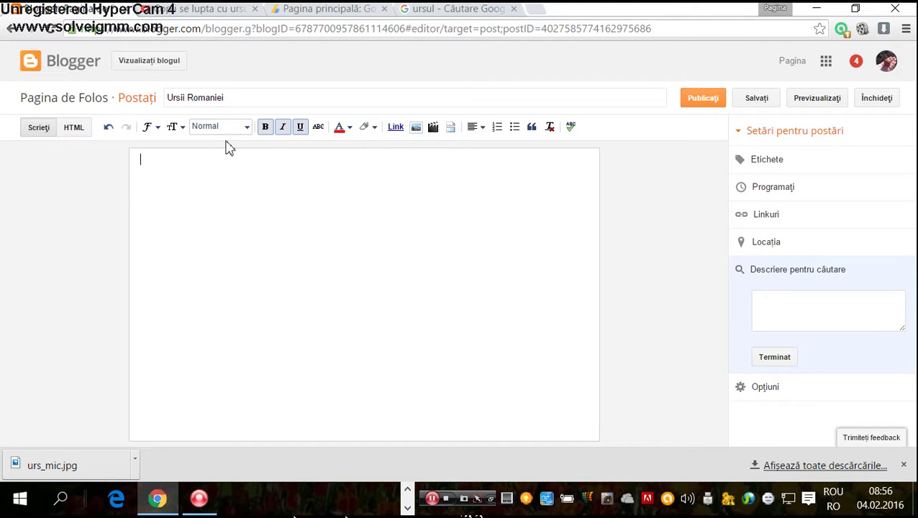
- Copy the summary paragraph about bears from the knowledge box in the Google results for "ursul"
click(467, 9)
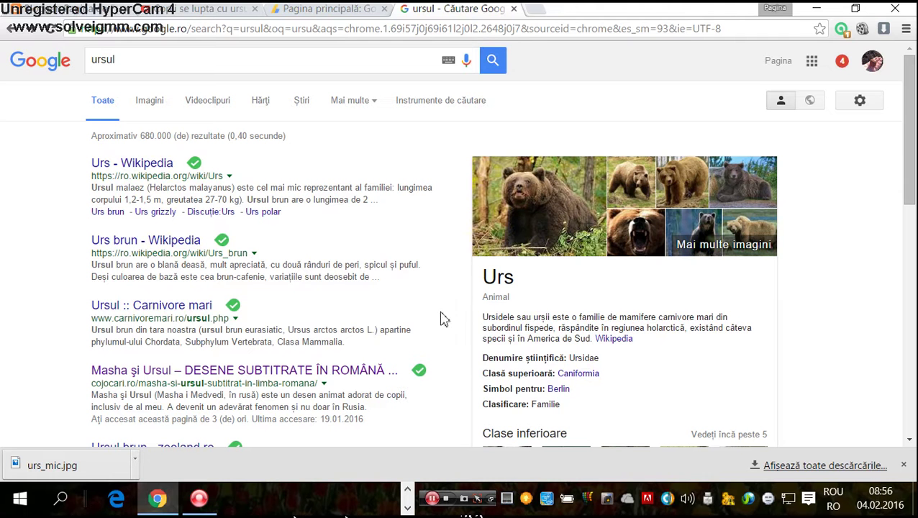
drag(483, 316, 606, 333)
right_click(606, 332)
click(561, 339)
- Paste the copied bear paragraph into the empty body of the "Ursii Romaniei" post in Blogger
click(63, 8)
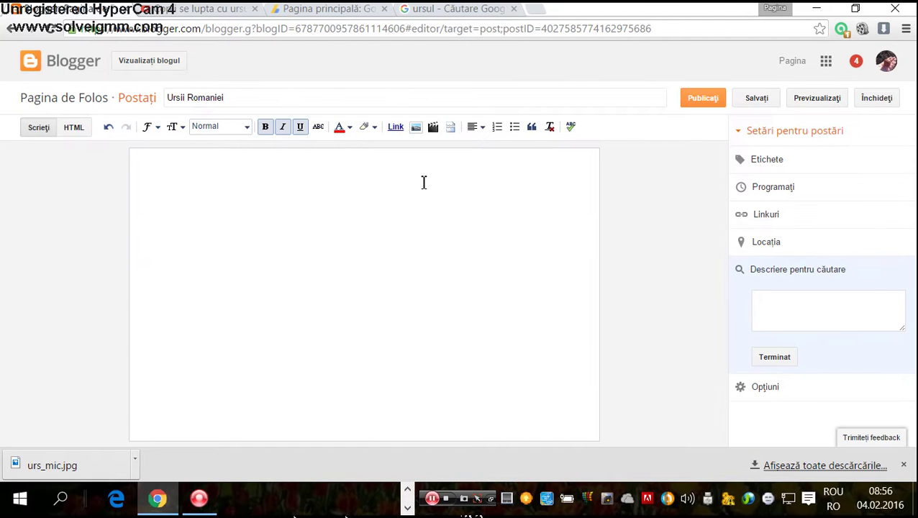
right_click(222, 173)
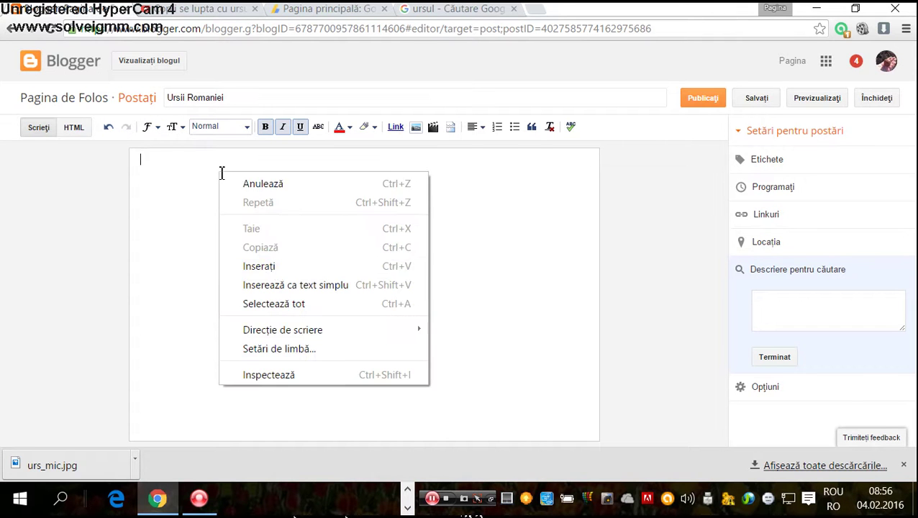
click(277, 267)
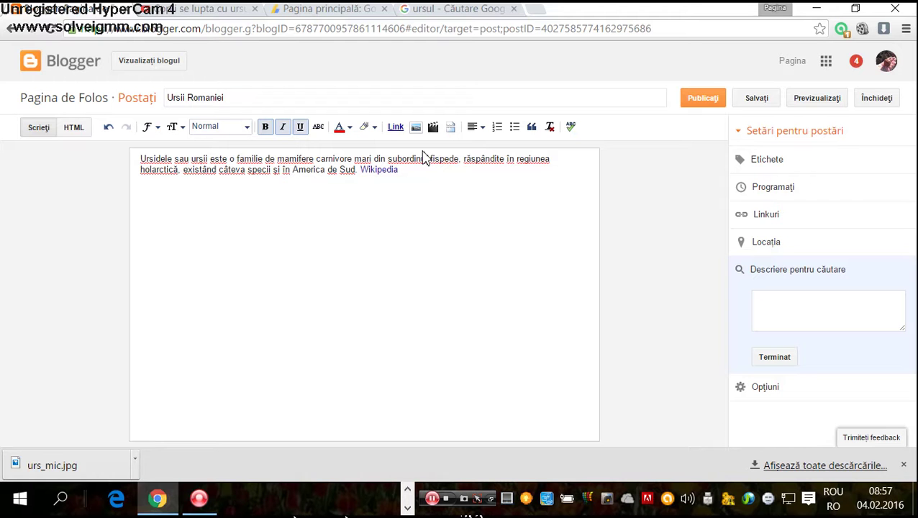
- Preview the post, check how the pasted paragraph looks on the blog page, and return to the editor
click(816, 102)
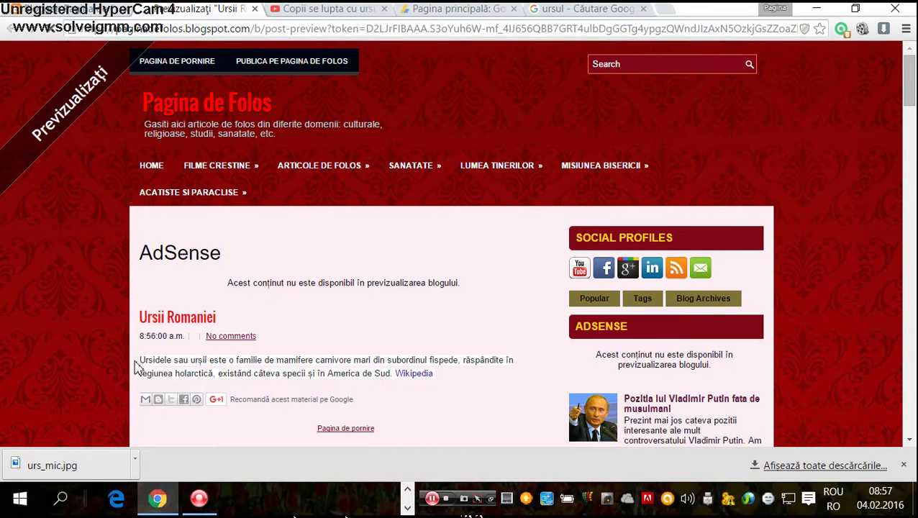
scroll(395, 318, down, 1)
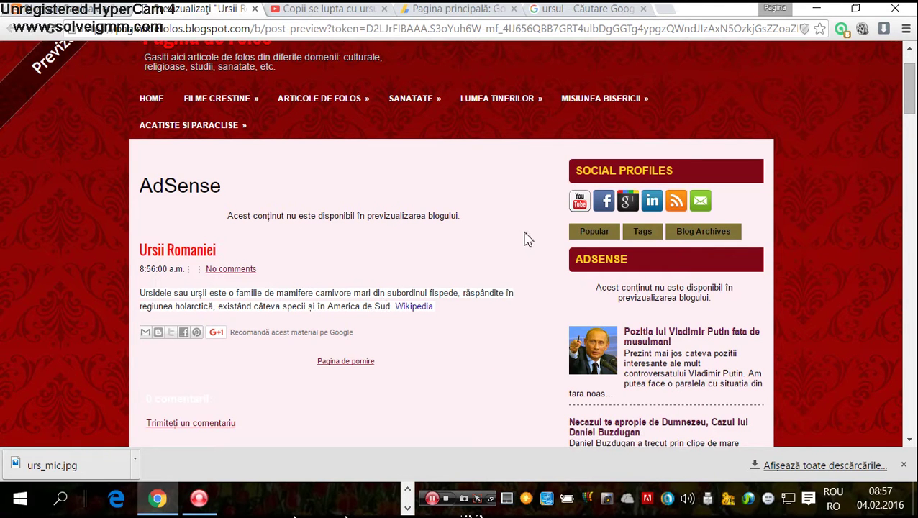
scroll(431, 281, down, 1)
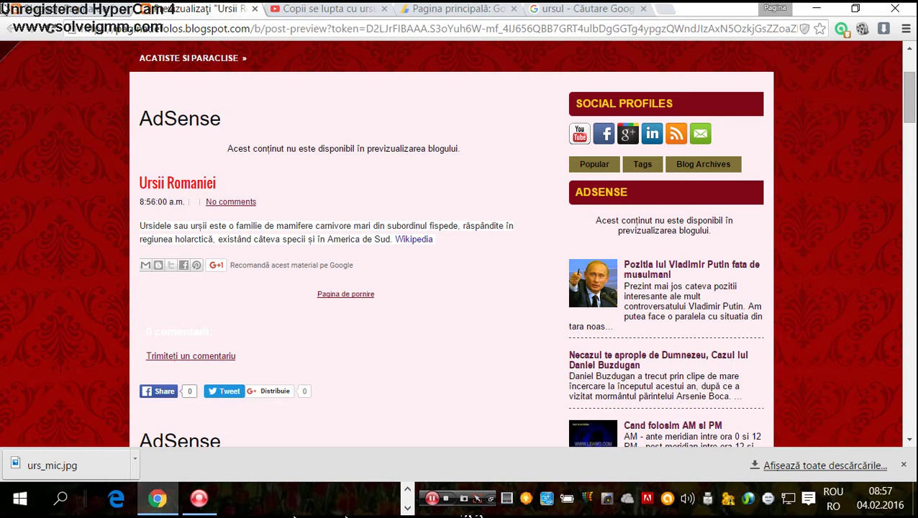
click(43, 9)
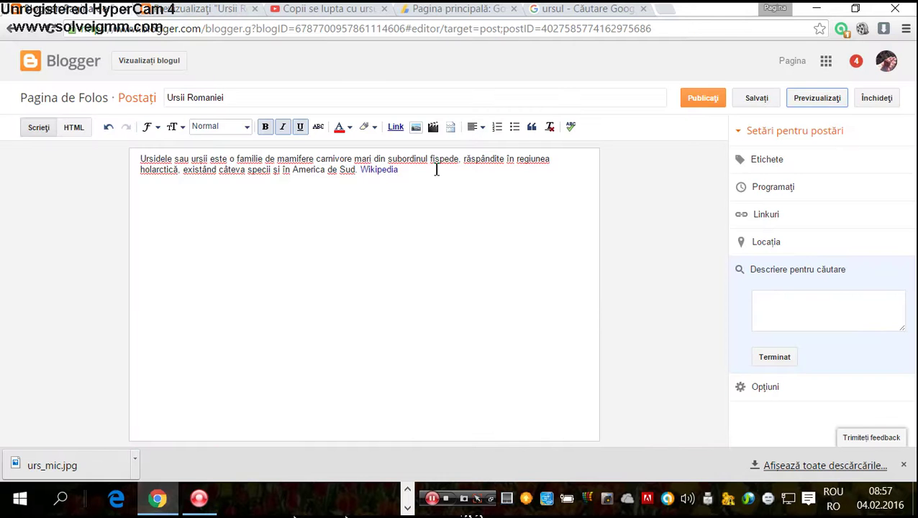
- Cut the entire pasted paragraph out of the post body
drag(232, 178, 4, 135)
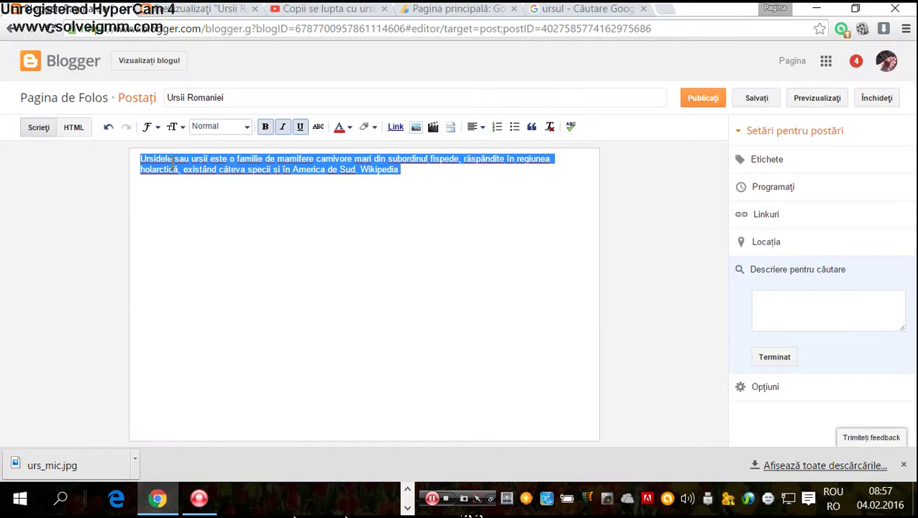
right_click(224, 163)
click(253, 171)
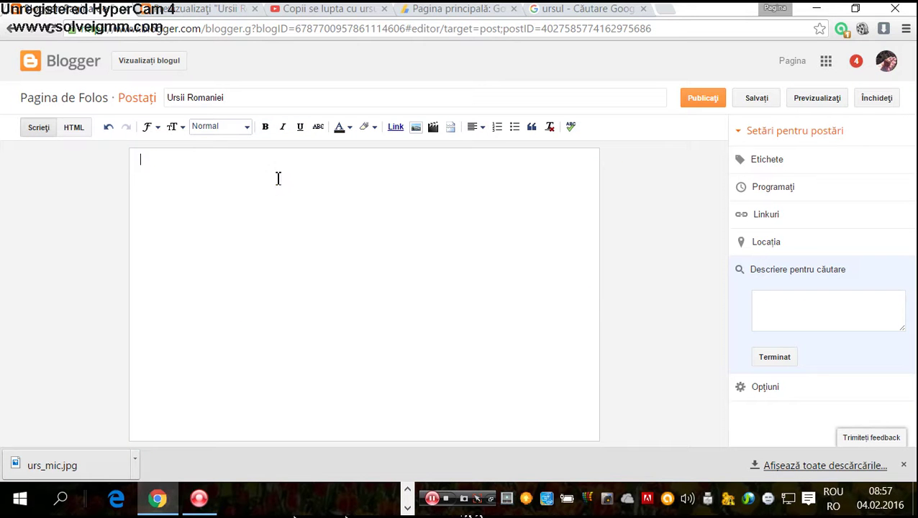
- Open New Microsoft Word Document.docx from the desktop and paste the bear paragraph as text only, dismissing the activation wizard
click(816, 9)
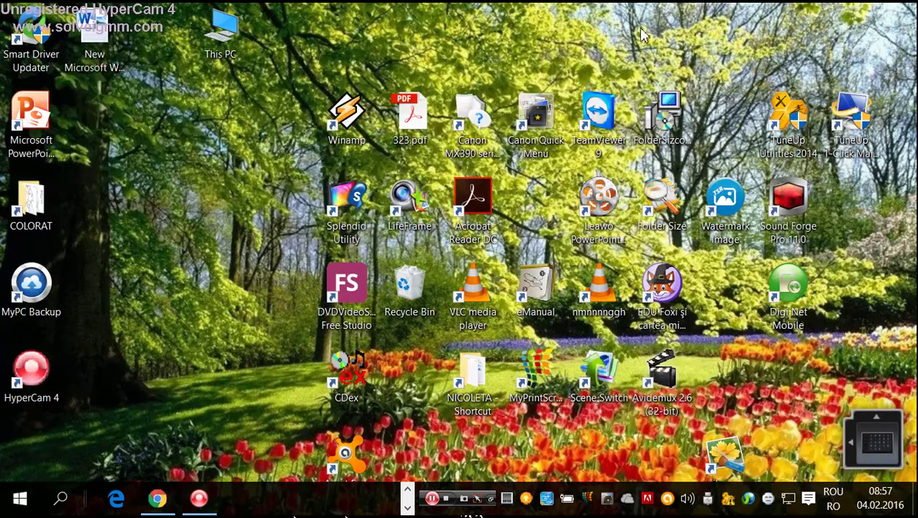
double_click(106, 52)
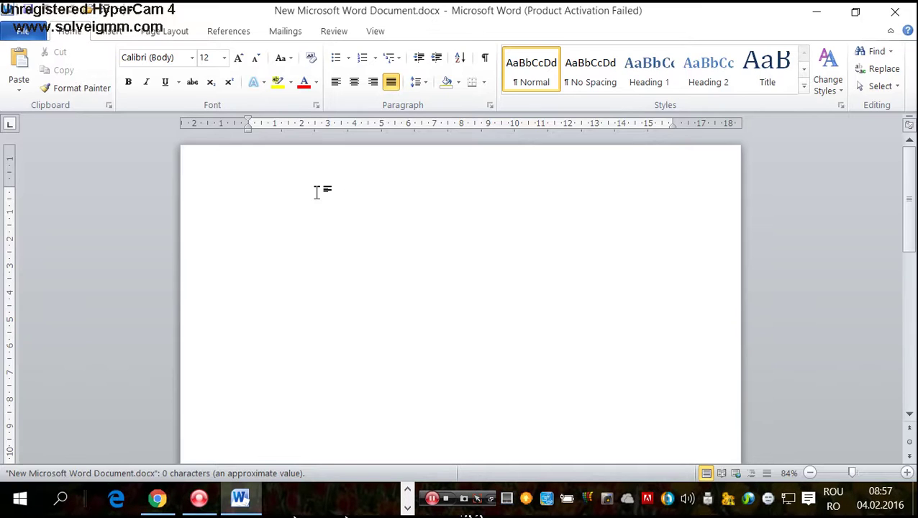
right_click(279, 192)
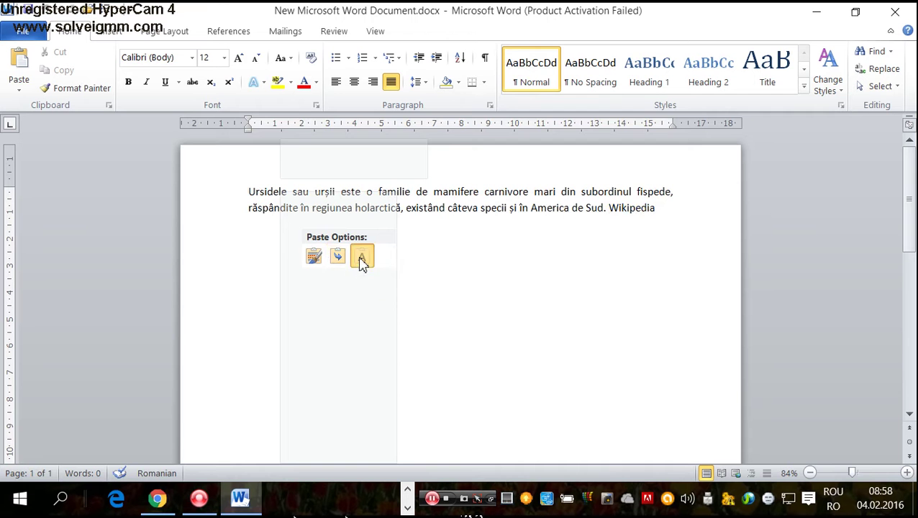
click(362, 260)
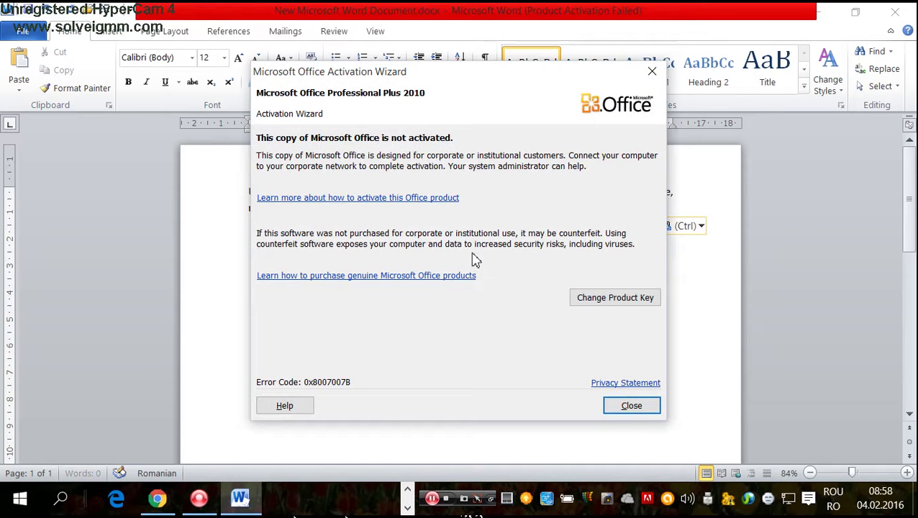
click(631, 406)
- Copy the whole plain-text paragraph from Word into the empty Blogger post body, and preview the post before returning to the editor
key(ctrl+a)
right_click(267, 194)
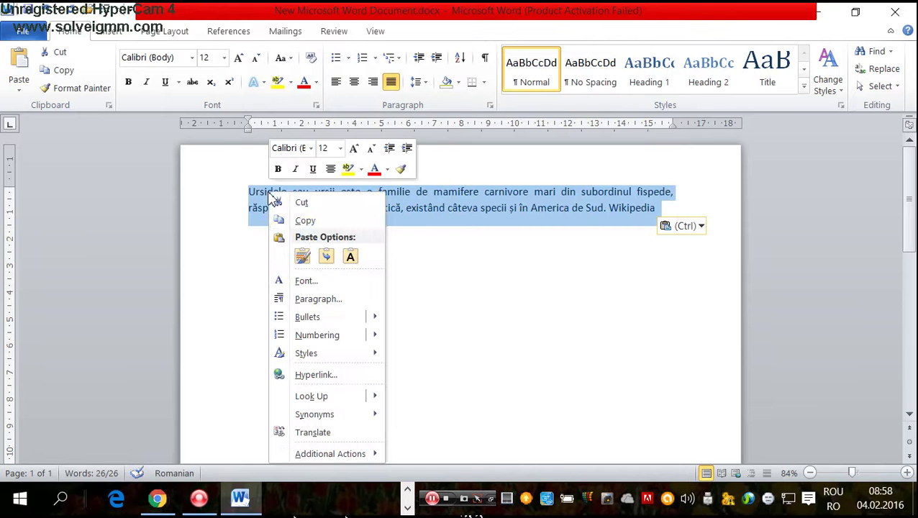
click(306, 222)
click(146, 497)
right_click(183, 194)
click(246, 279)
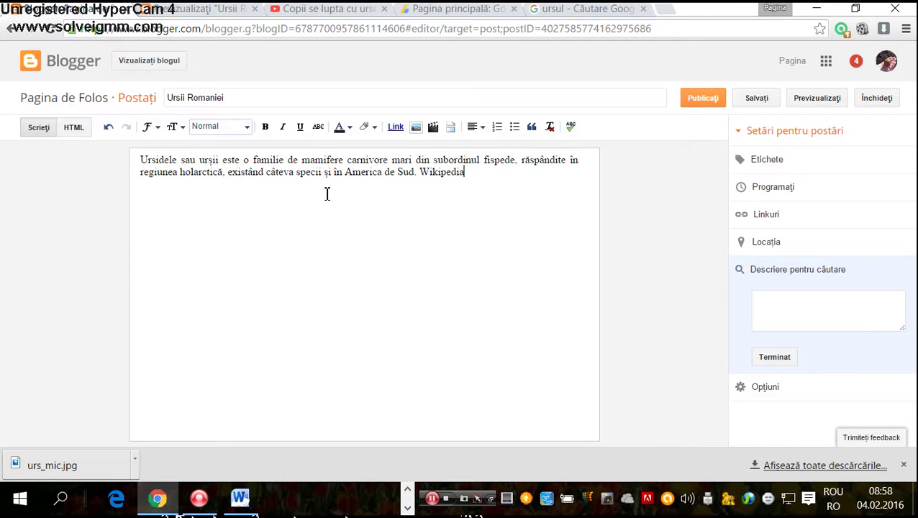
click(816, 100)
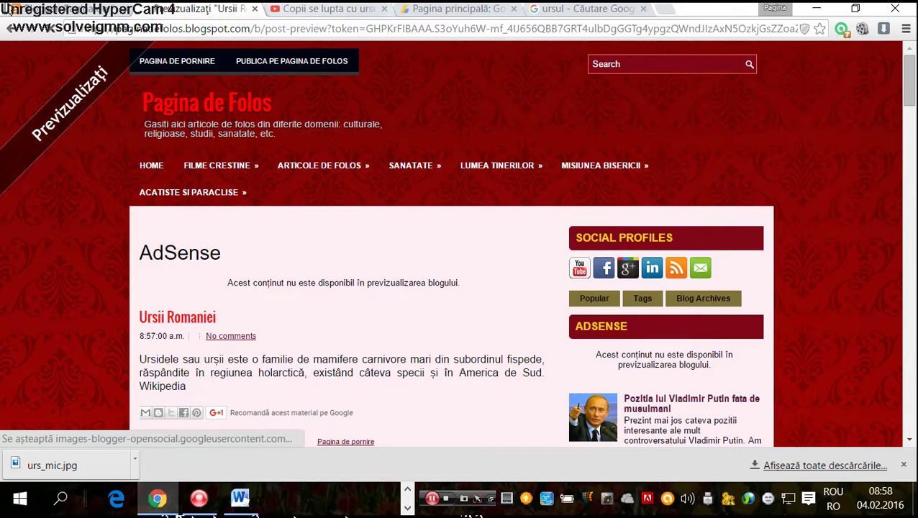
click(114, 10)
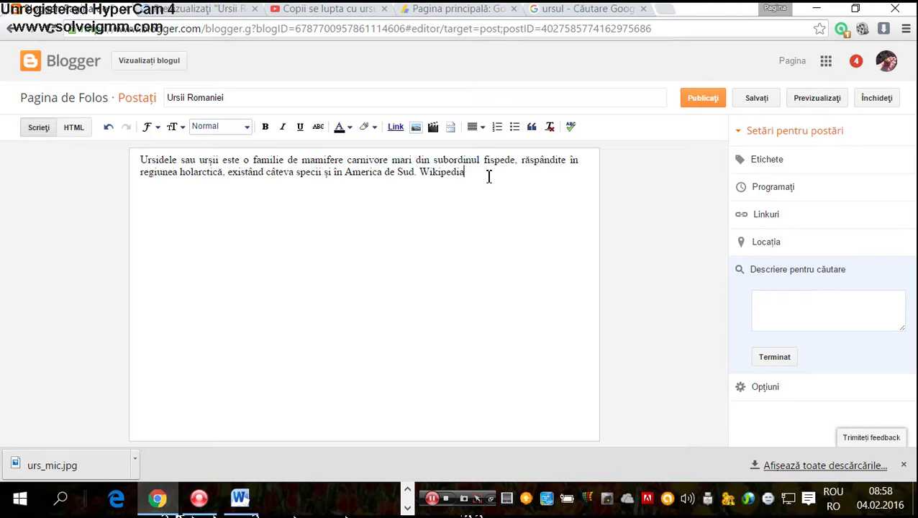
- Move the word "Wikipedia" onto its own line below the paragraph, separated by a blank line
click(422, 173)
key(Return)
key(Return)
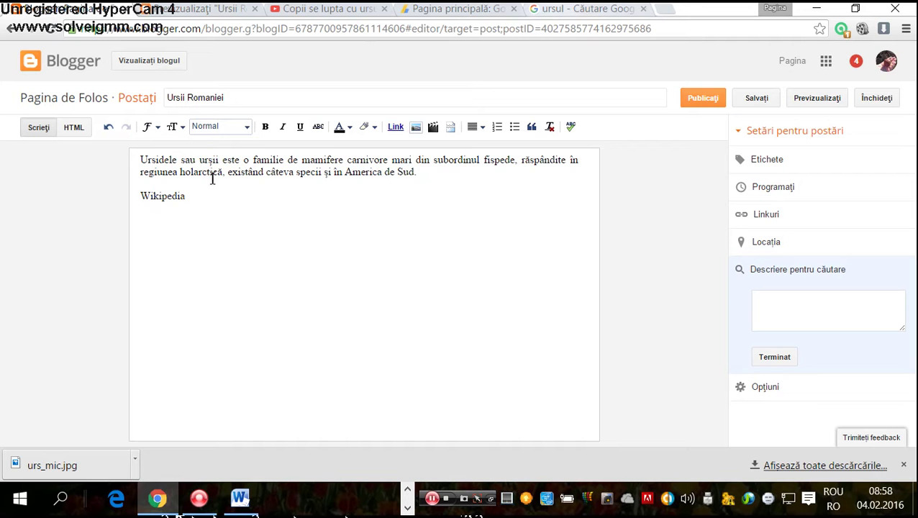
- Open the "Urs - Wikipedia" article from the Google results for "ursul" and copy its web address
click(586, 9)
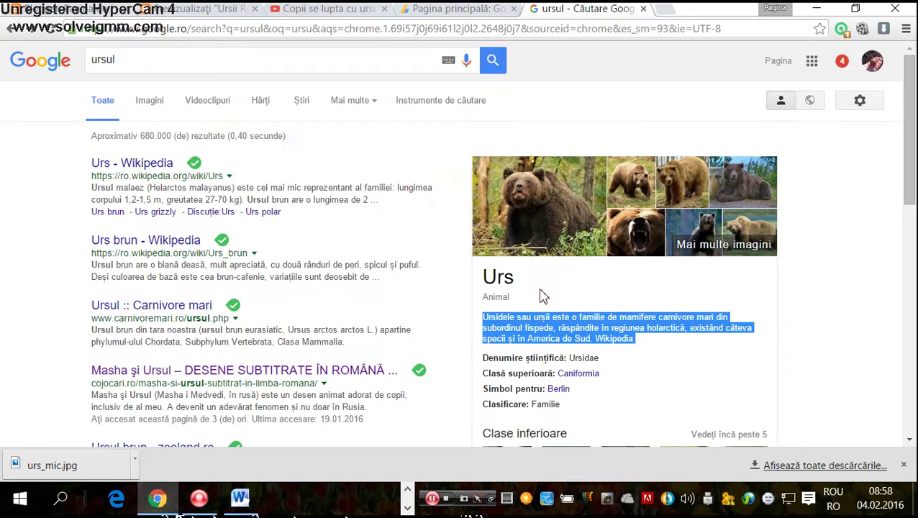
drag(565, 374, 572, 374)
scroll(643, 252, down, 2)
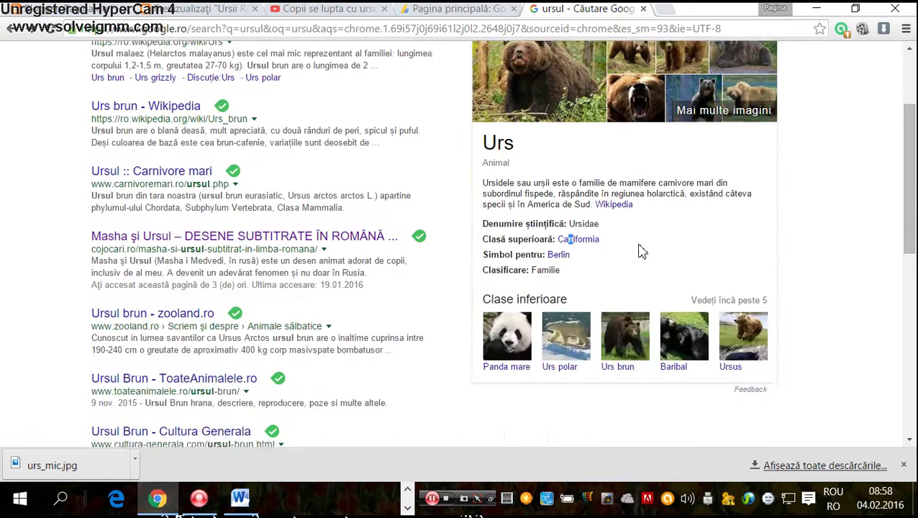
scroll(642, 252, up, 1)
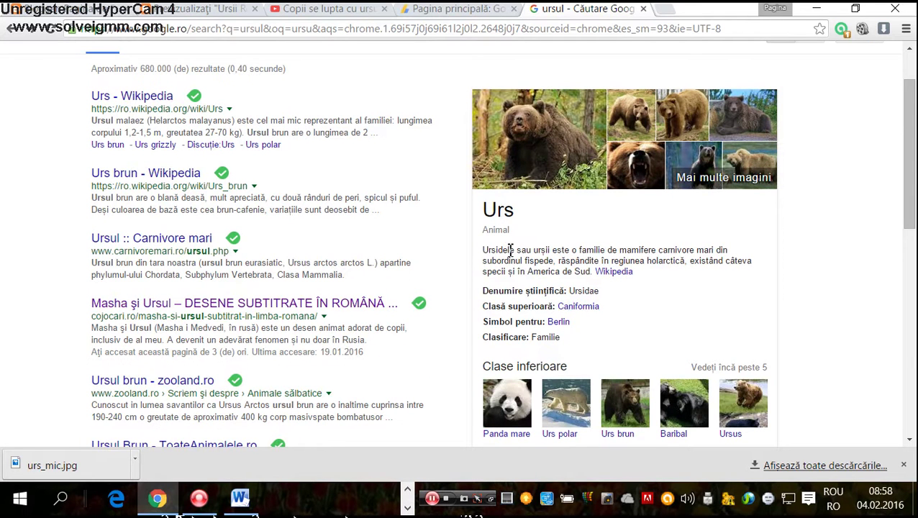
click(151, 100)
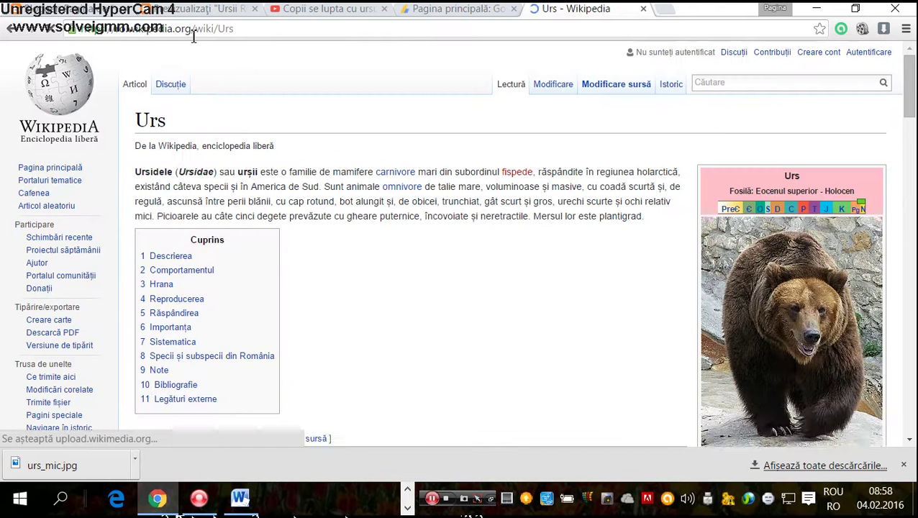
click(193, 36)
key(ctrl+c)
right_click(193, 32)
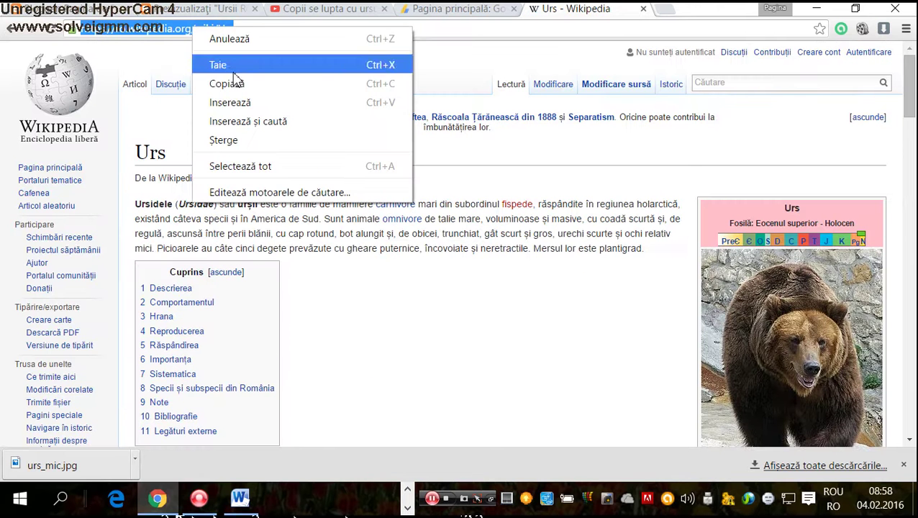
click(236, 82)
- Return to the Blogger post and insert "Sursa: " before the word "Wikipedia"
click(57, 9)
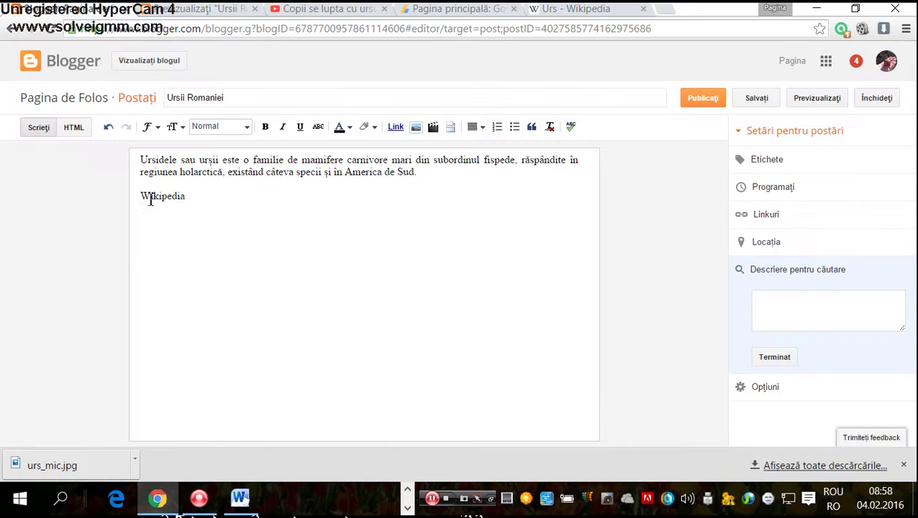
text(Surs)
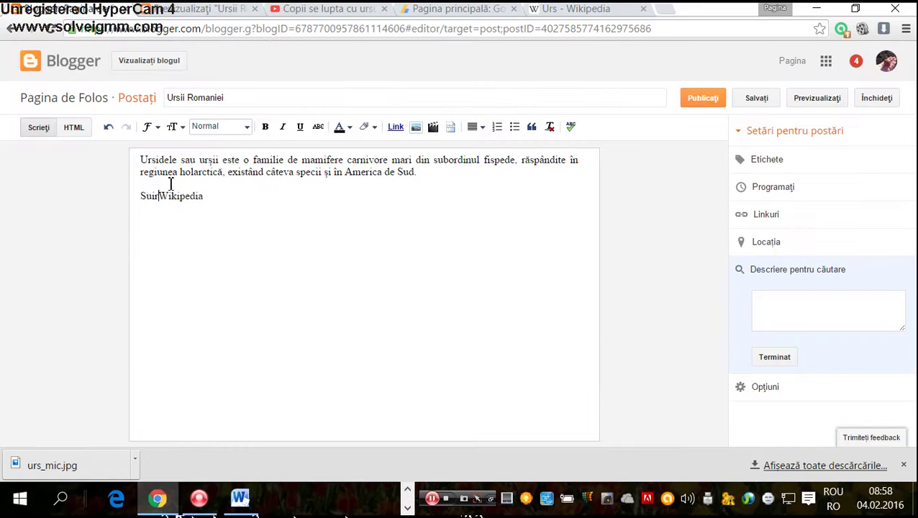
text(a:)
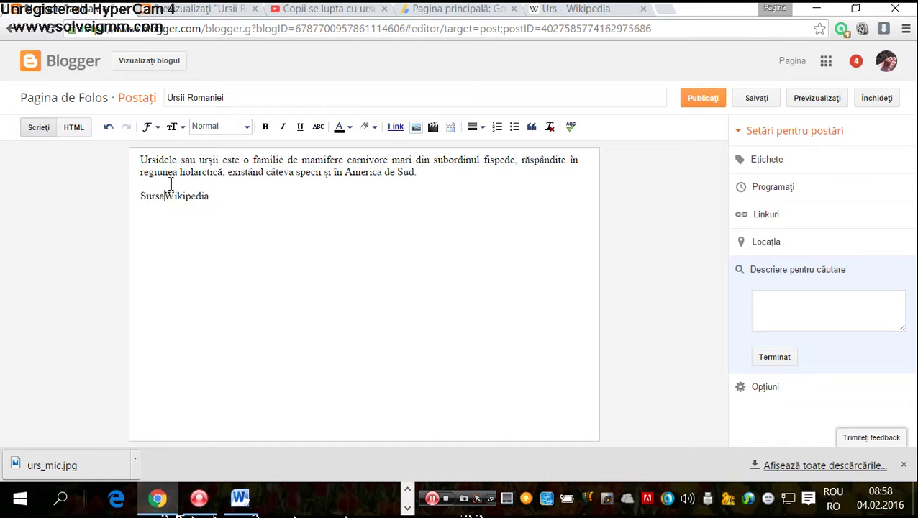
double_click(204, 204)
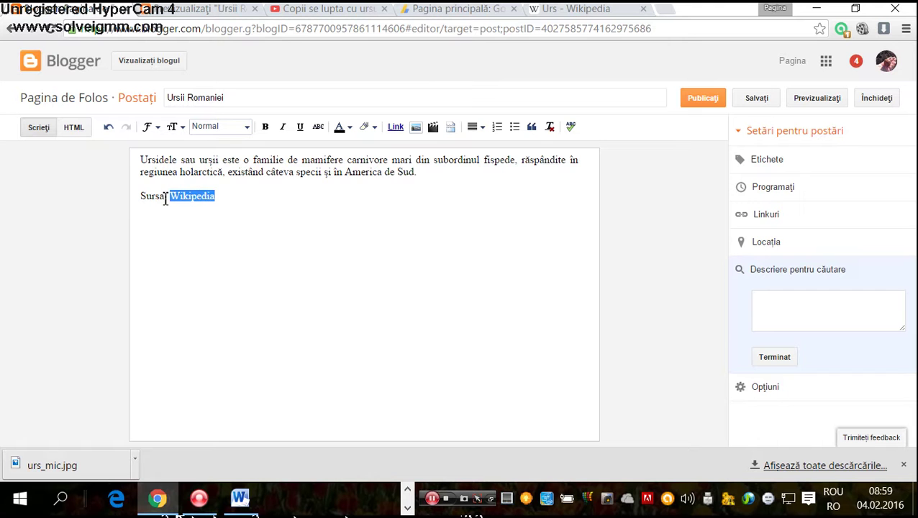
click(175, 200)
double_click(191, 194)
click(400, 132)
click(432, 241)
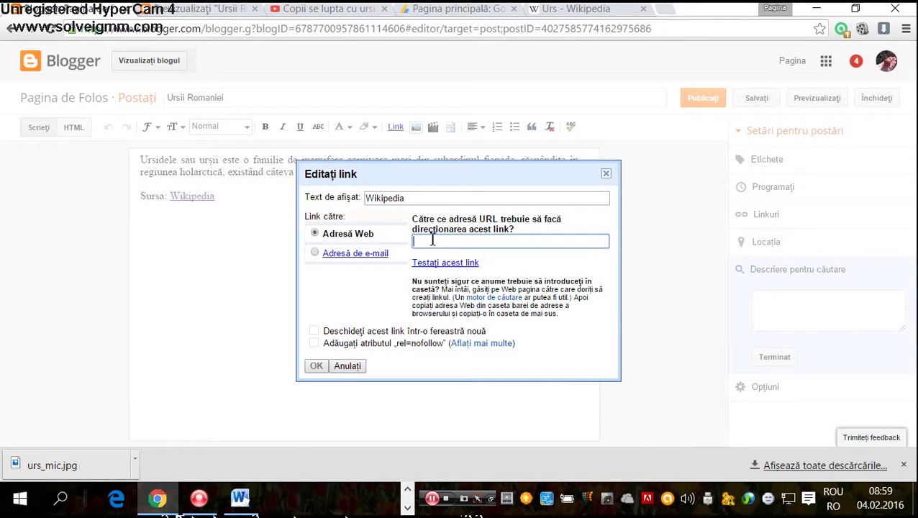
right_click(432, 241)
click(481, 330)
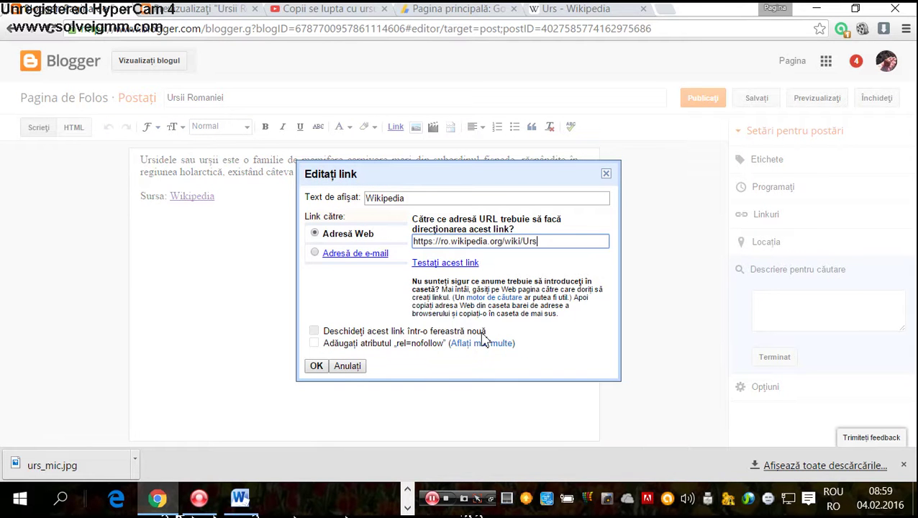
click(317, 365)
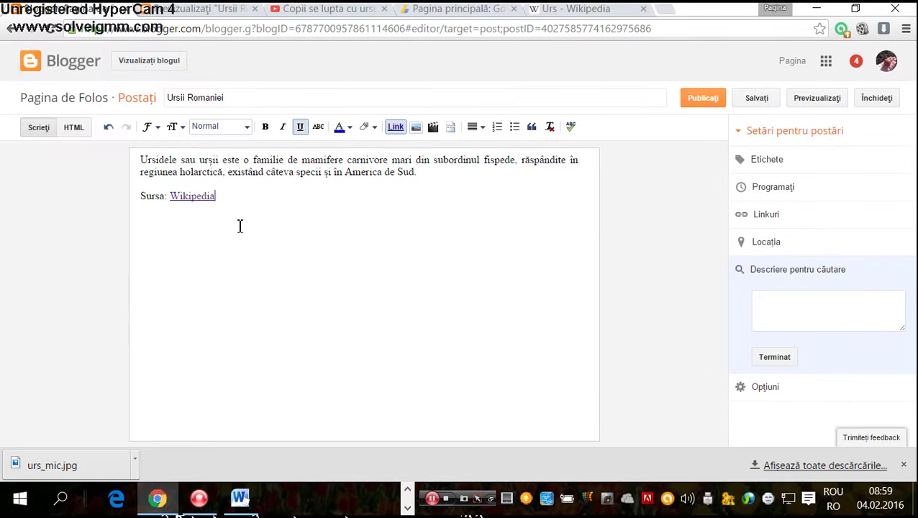
- Review the web address in the "Wikipedia" link's settings, cancel the editing, and remove the link from the word
click(191, 197)
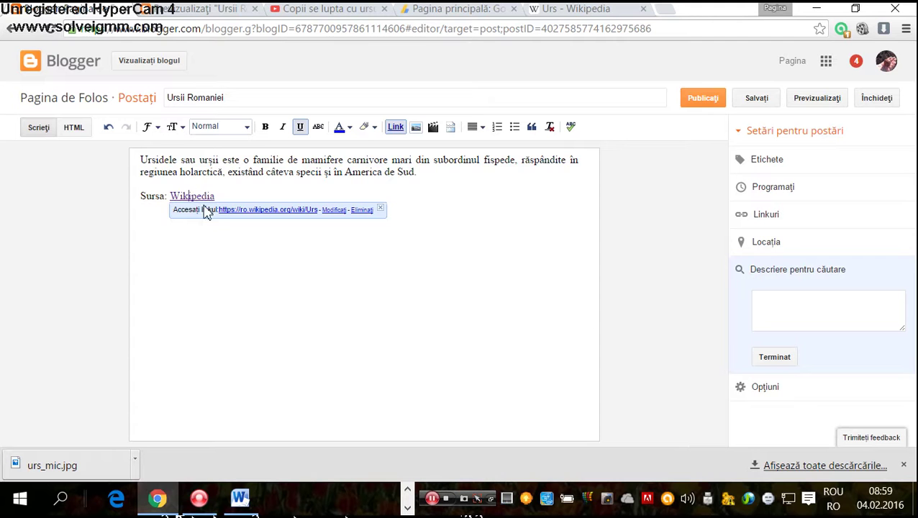
click(343, 211)
key(ctrl+a)
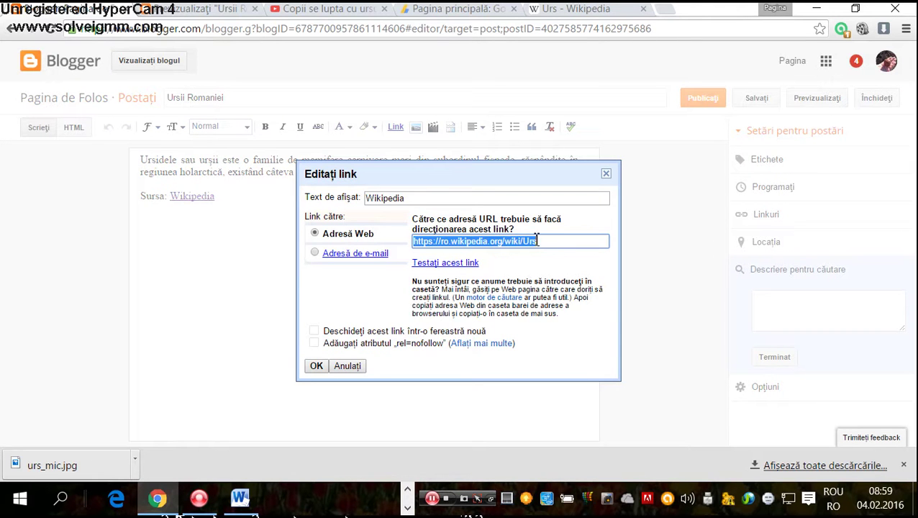
click(353, 366)
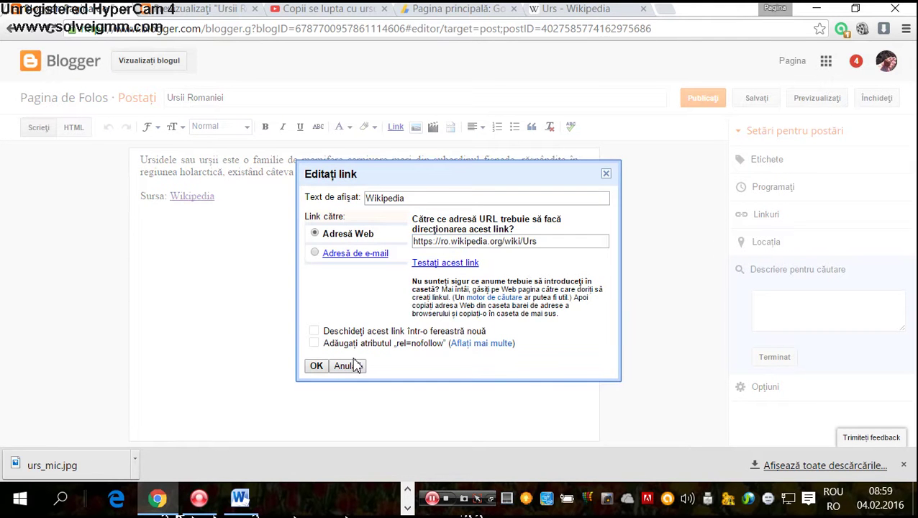
click(358, 366)
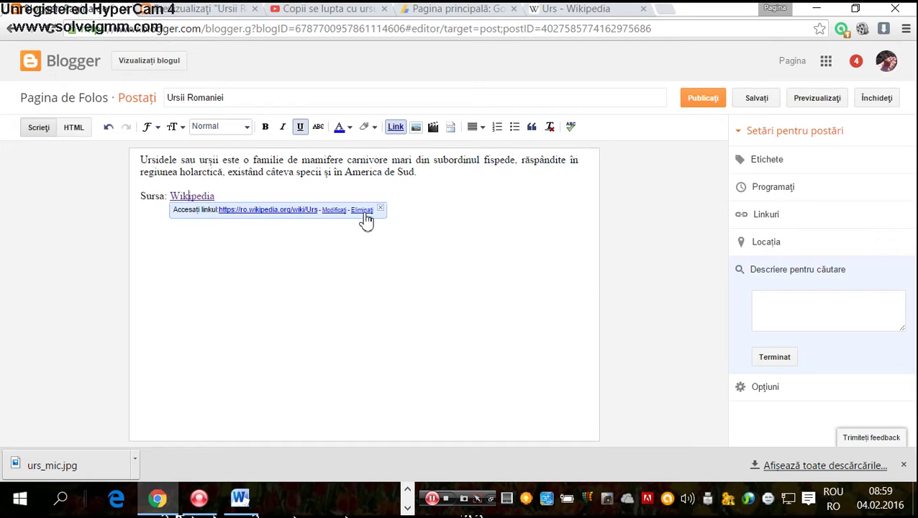
click(363, 210)
click(193, 196)
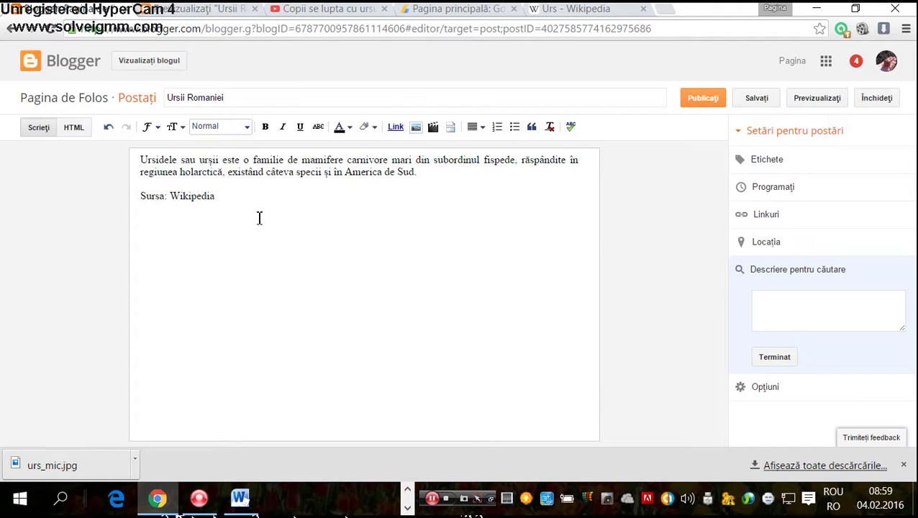
- Add an empty line above the paragraph and insert the image urs_mic.jpg there from the Pictures folder
click(140, 160)
key(Return)
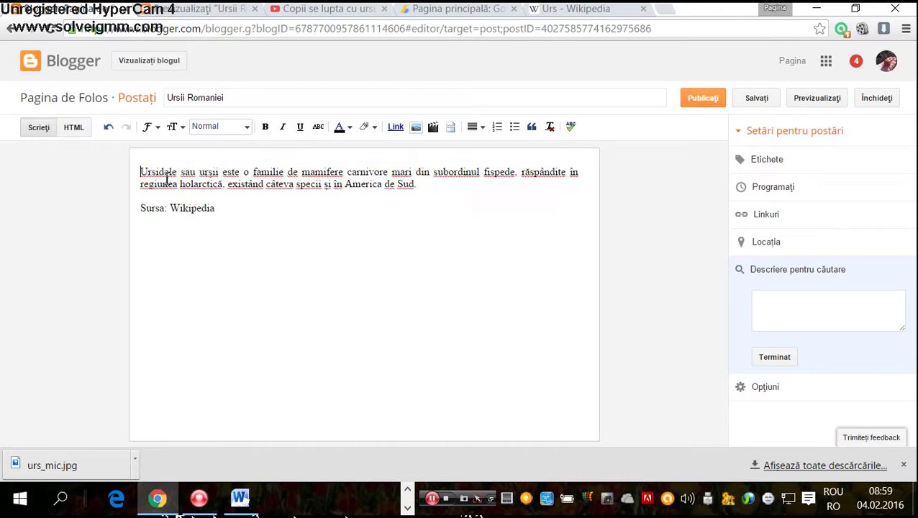
click(416, 129)
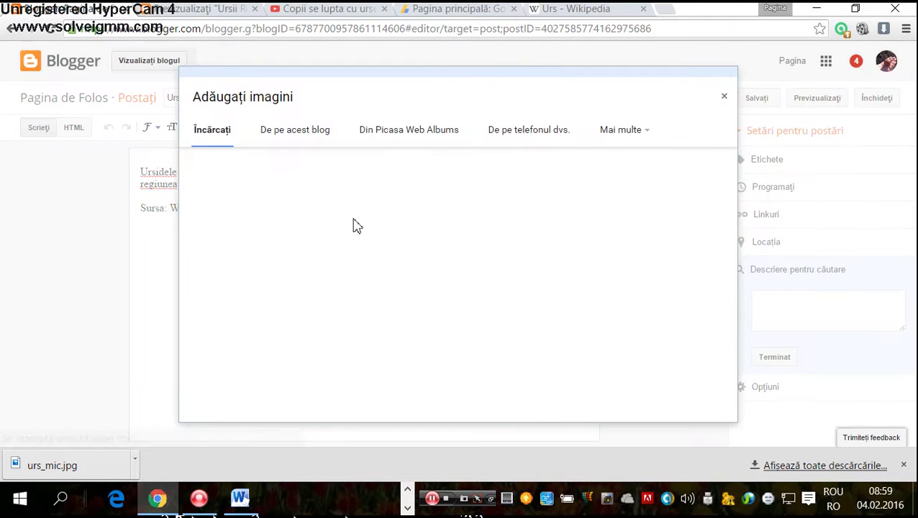
click(224, 167)
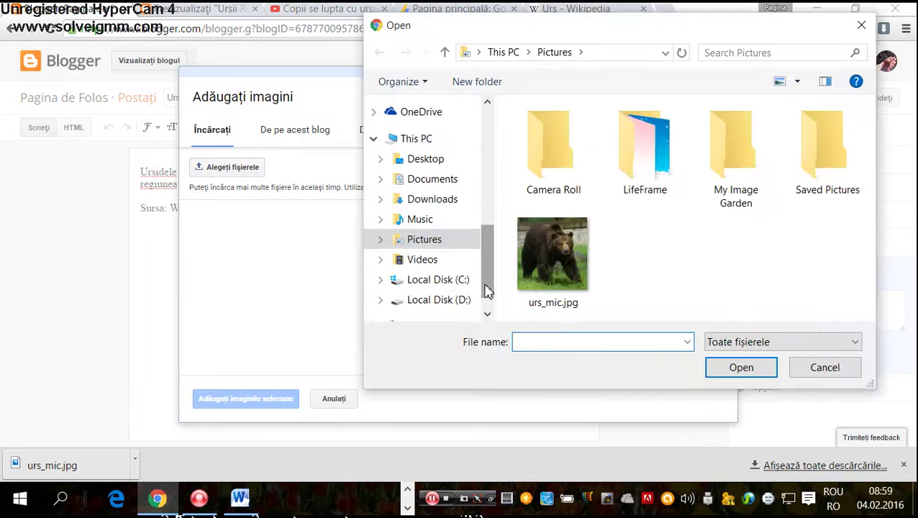
click(563, 272)
click(732, 371)
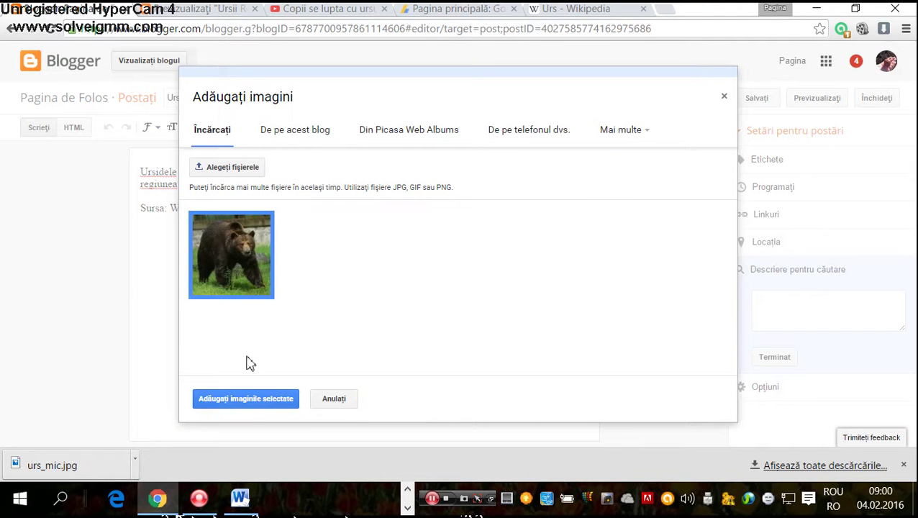
click(273, 400)
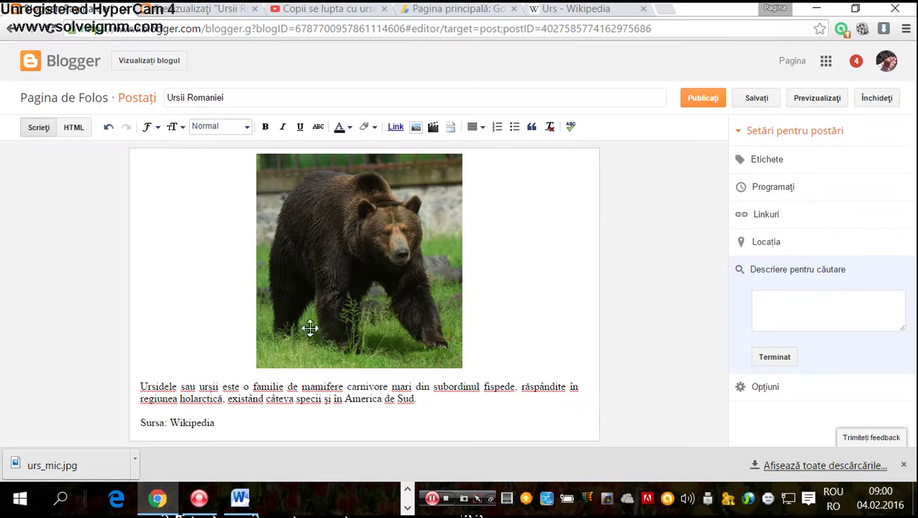
- Set the bear image to the small size (Mică), then preview the post and return to the editor
click(419, 282)
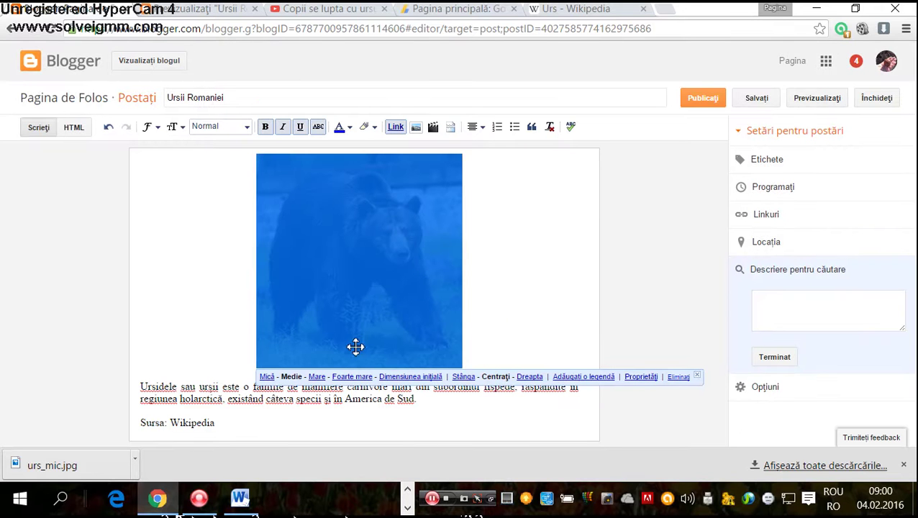
click(266, 377)
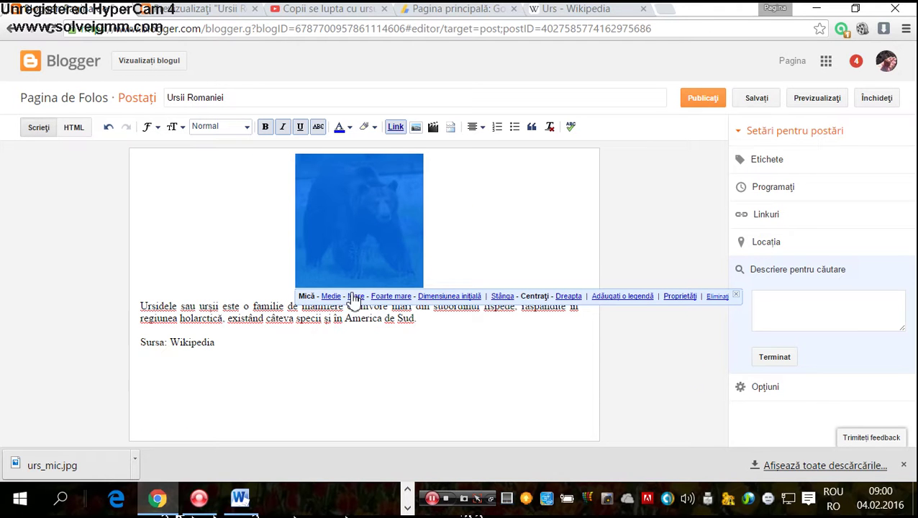
click(816, 98)
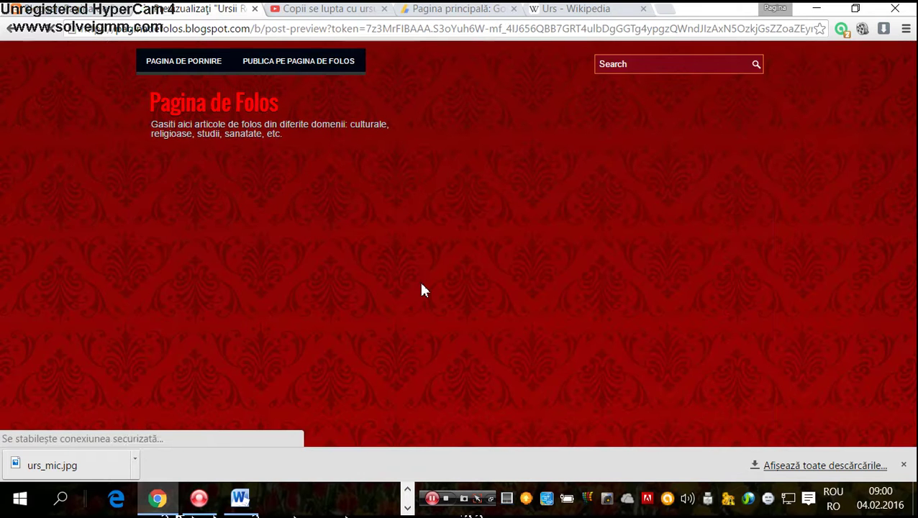
key(ctrl+shift+Tab)
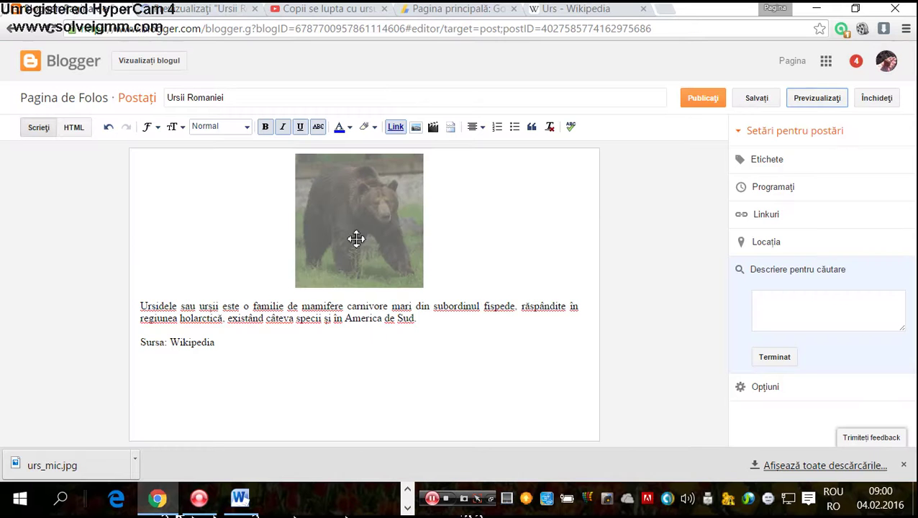
- Set the bear image to the medium size (Medie), preview the post, and return to the editor
click(356, 237)
click(333, 296)
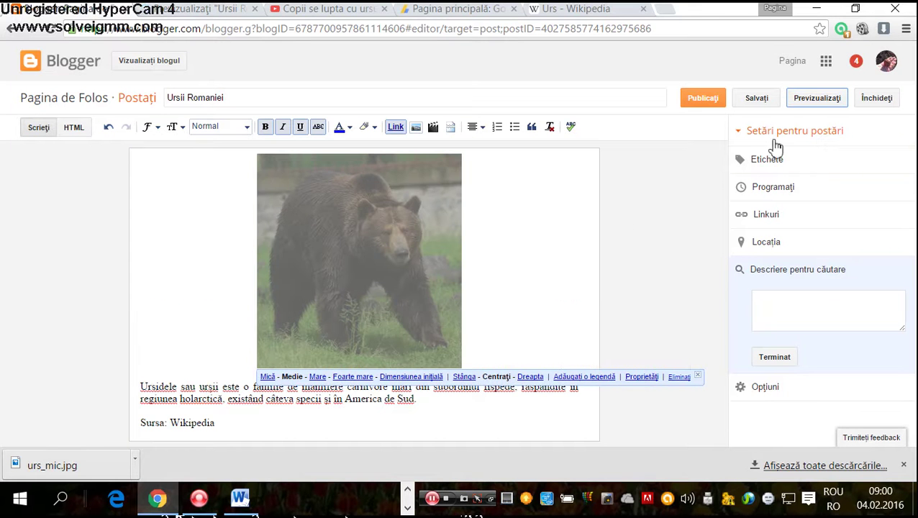
click(808, 100)
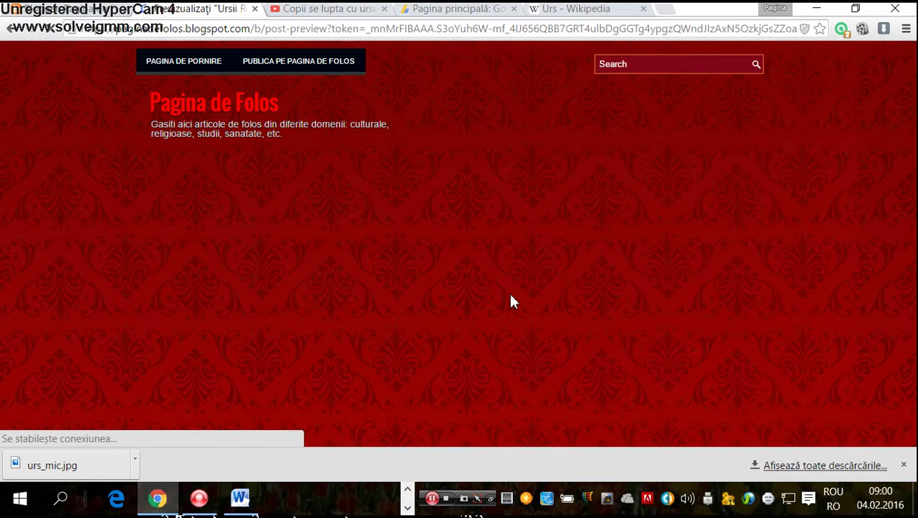
scroll(511, 302, down, 4)
scroll(513, 302, up, 4)
key(ctrl+shift+Tab)
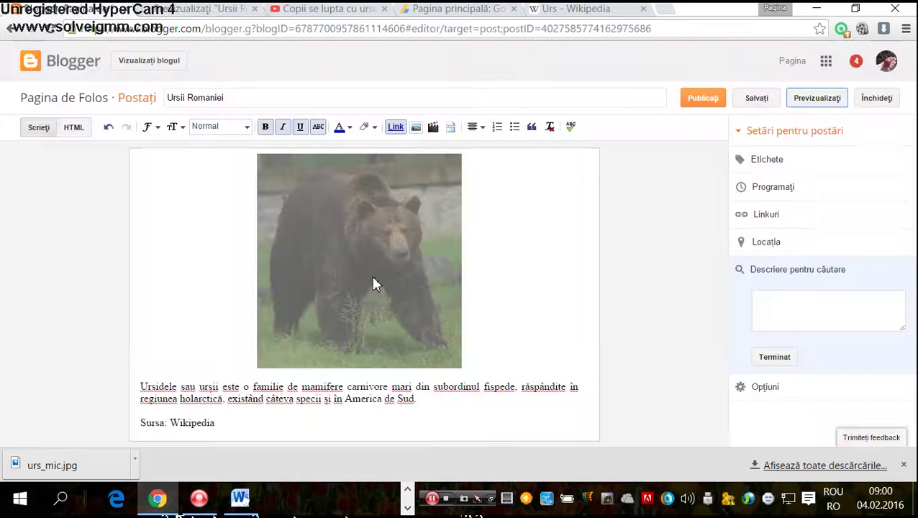
- Set the bear image to the large size (Mare), then check the post preview and return to the editor
click(401, 351)
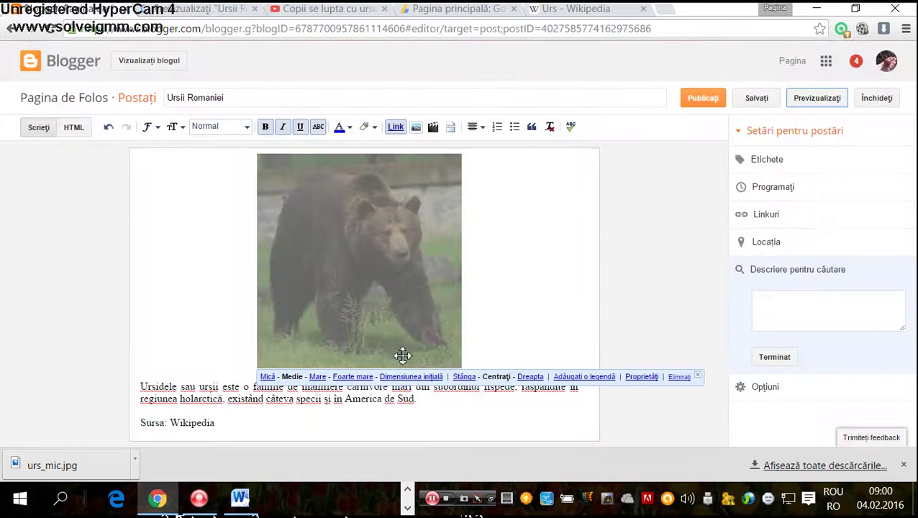
click(317, 376)
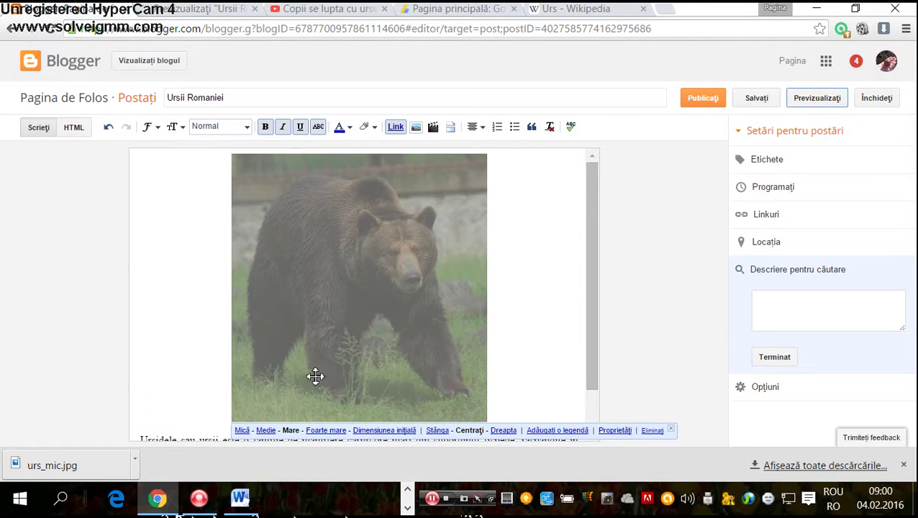
click(794, 96)
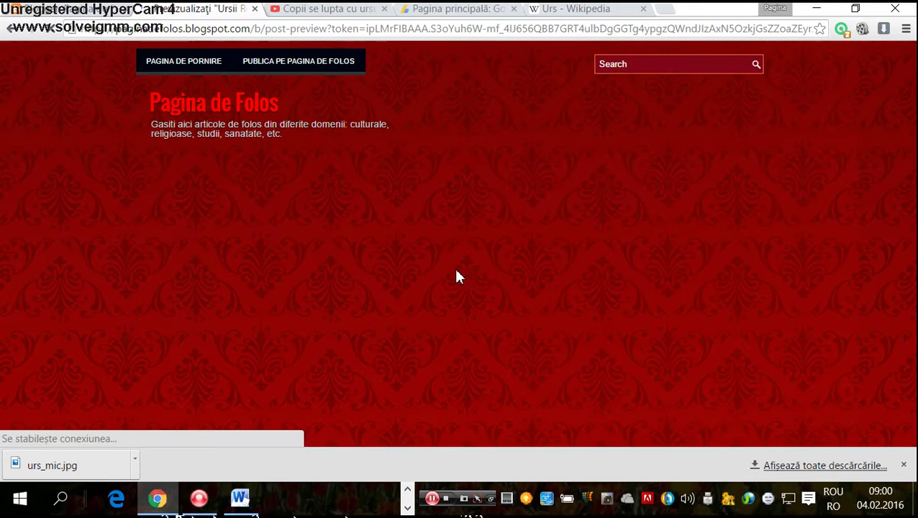
scroll(354, 209, down, 4)
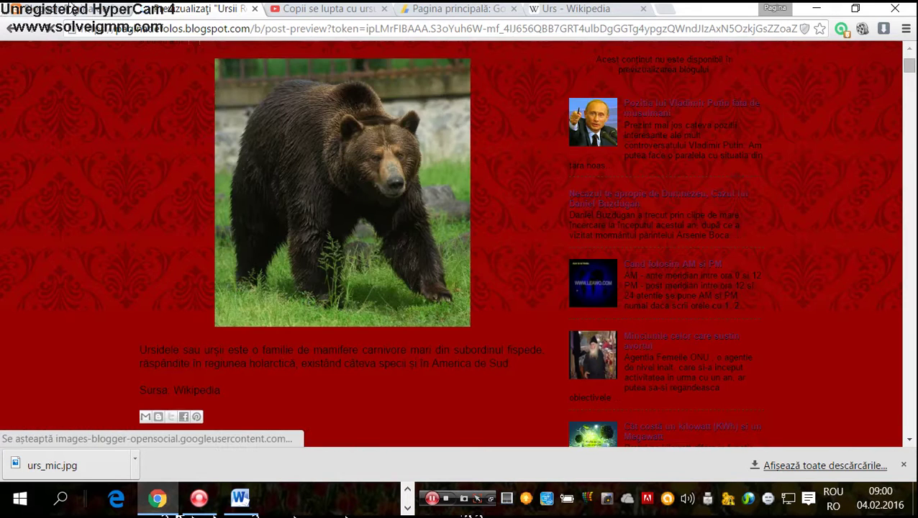
click(71, 9)
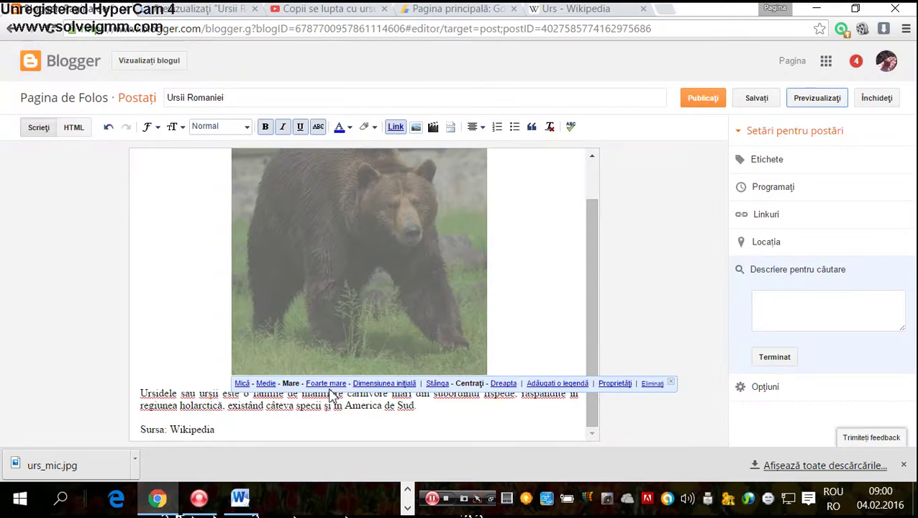
- Try the extra large size (Foarte mare) on the bear image, preview the post, and return to the editor
click(323, 383)
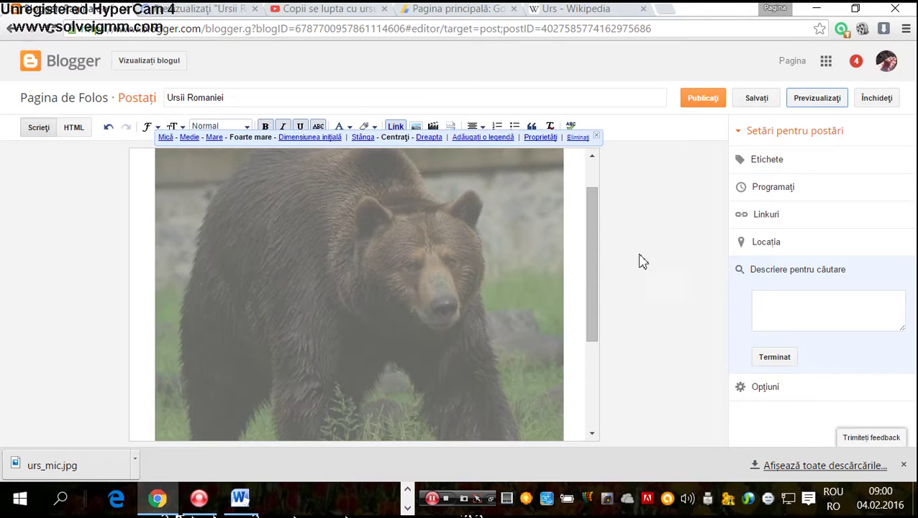
click(817, 97)
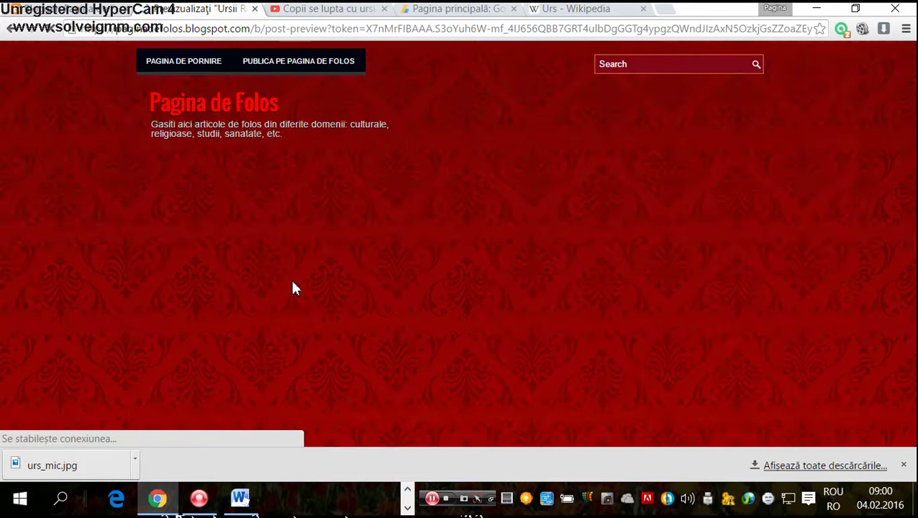
scroll(295, 281, down, 5)
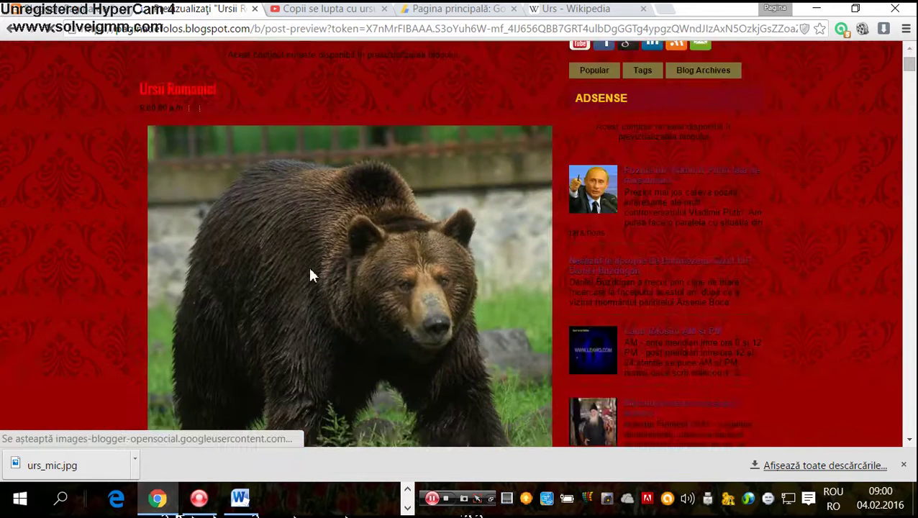
click(50, 9)
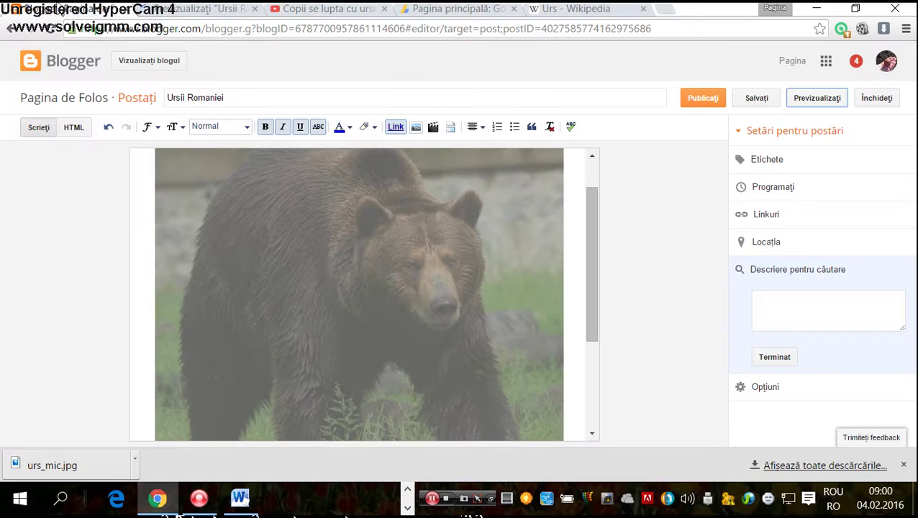
- Set the bear image to medium size (Medie) with left alignment (Stânga), then preview the post and return to the editor
click(326, 275)
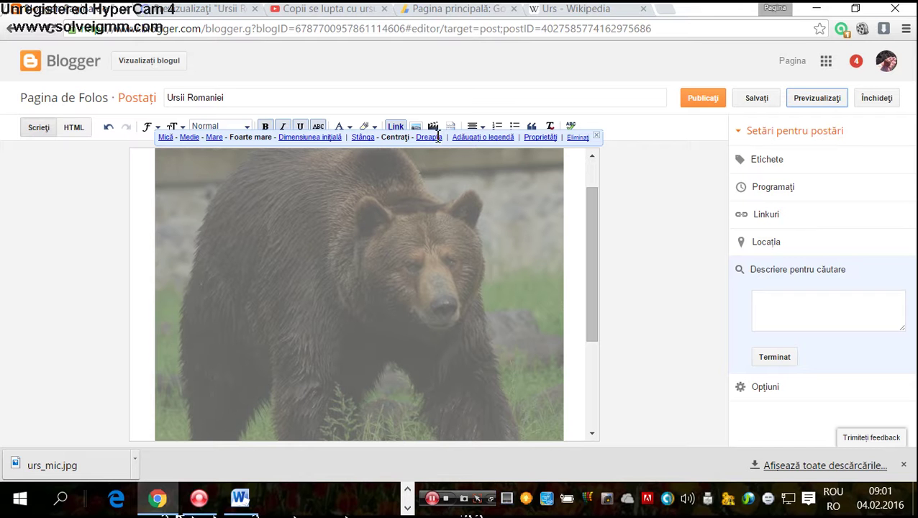
click(189, 137)
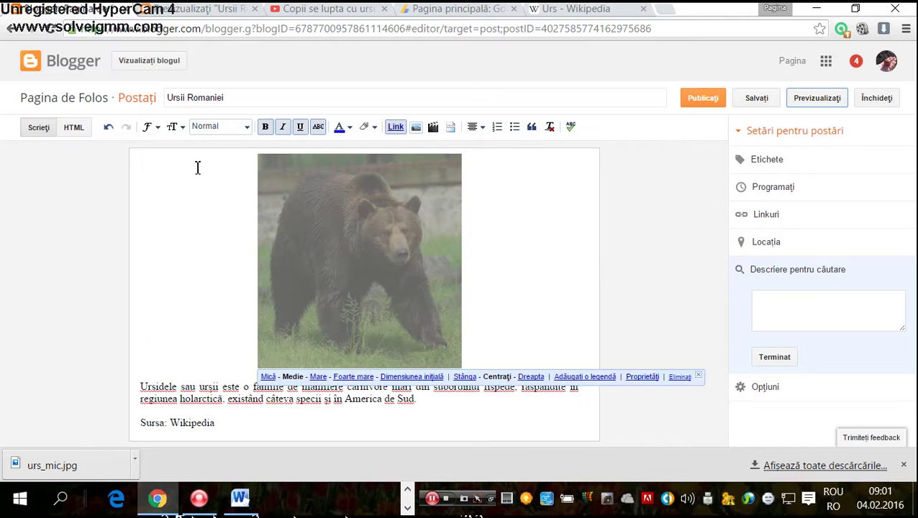
click(459, 377)
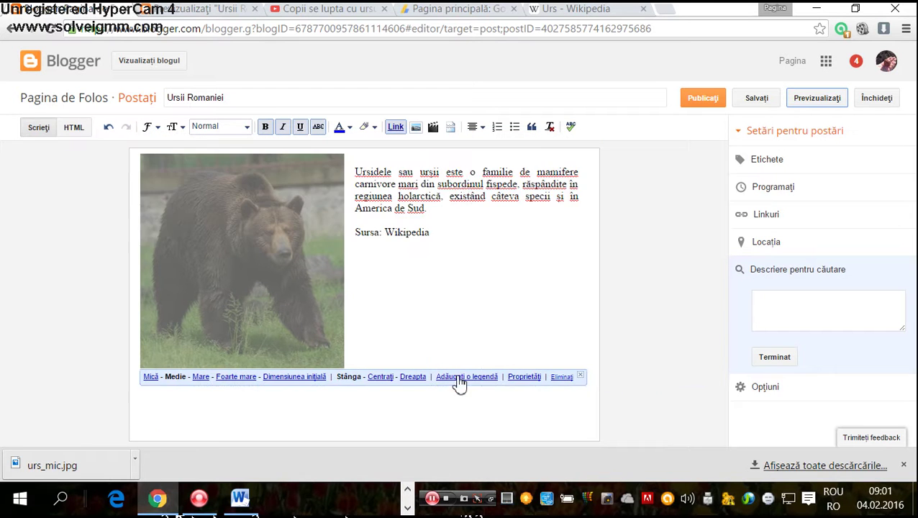
click(817, 98)
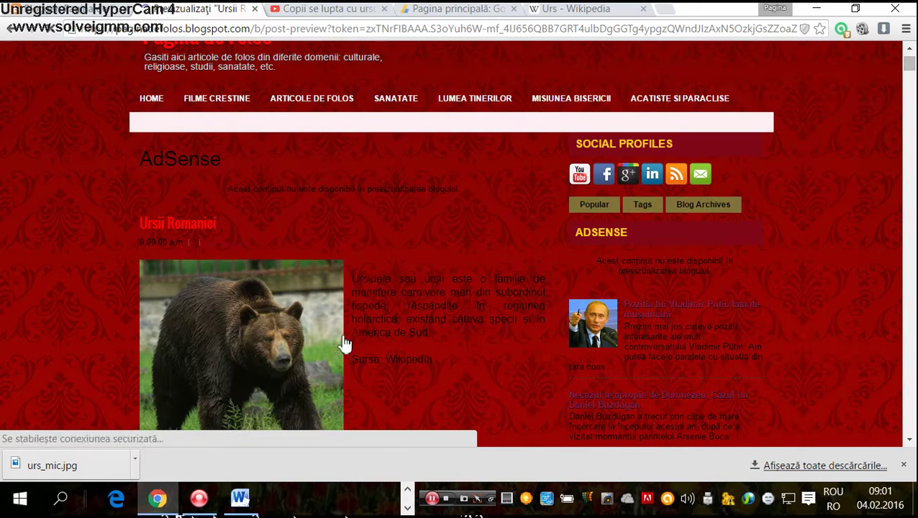
scroll(473, 294, down, 3)
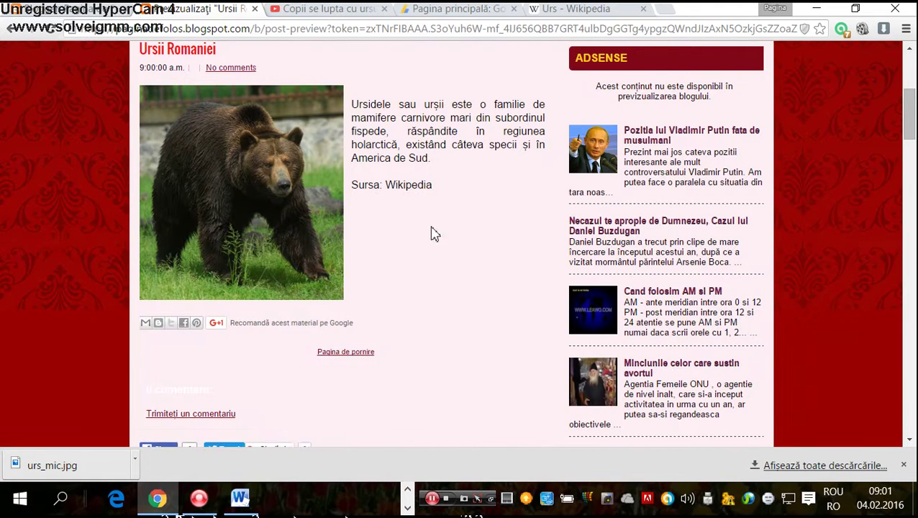
click(76, 9)
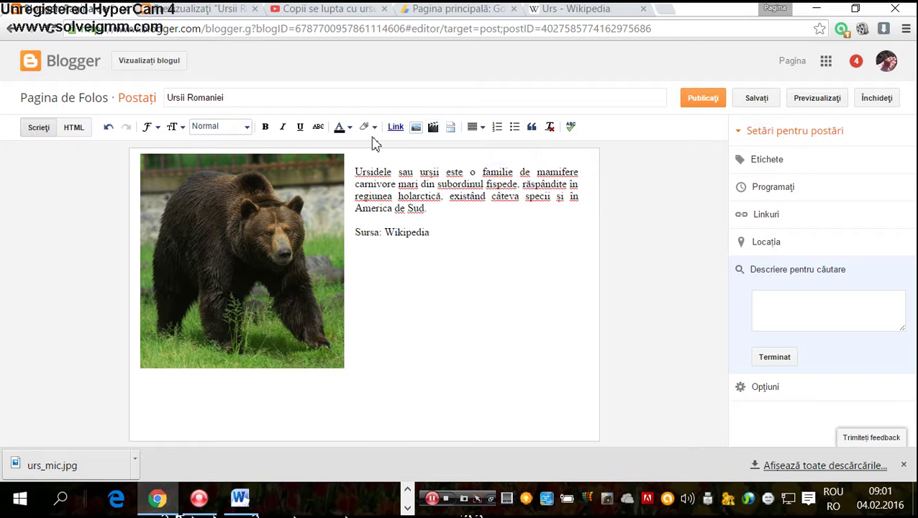
- Center the bear image above the paragraph and place the cursor at the end of the "Sursa: Wikipedia" line
click(263, 203)
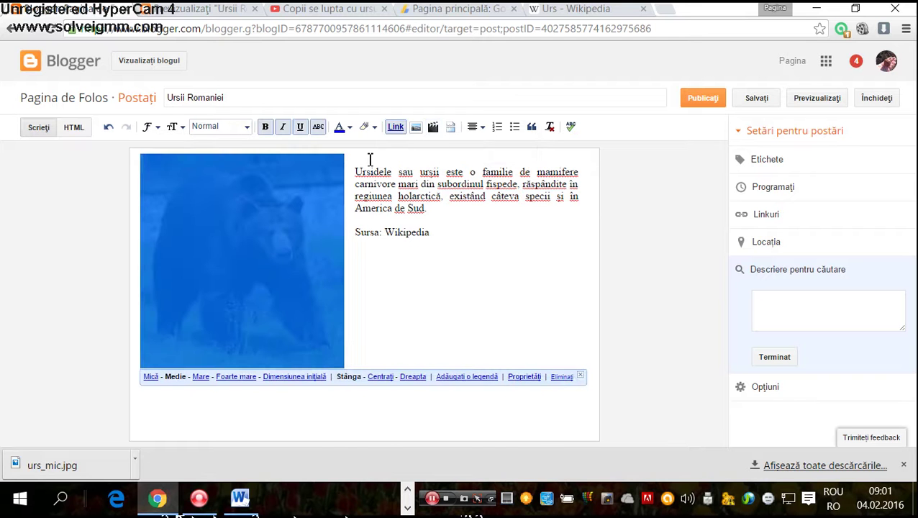
click(381, 382)
click(502, 242)
click(242, 426)
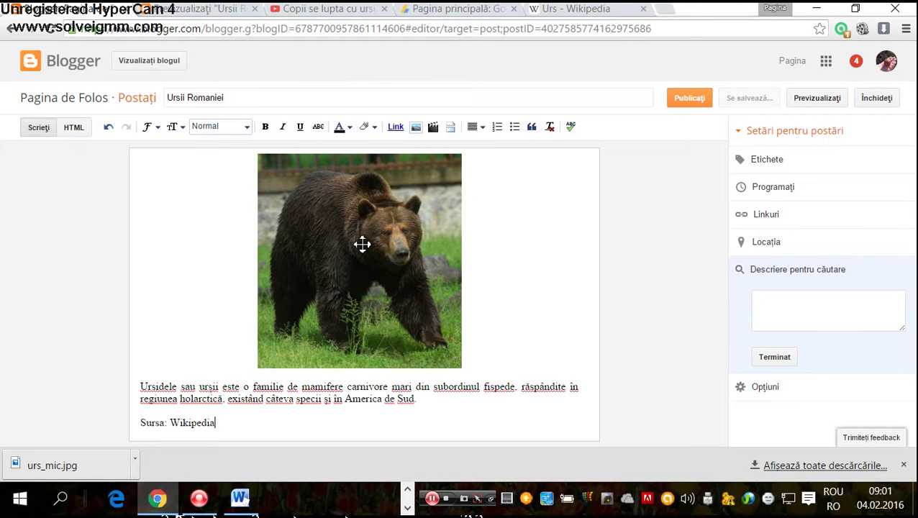
- Look at the YouTube video "Copii se lupta cu ursul", then return to the post and add two empty lines below the source line
click(311, 8)
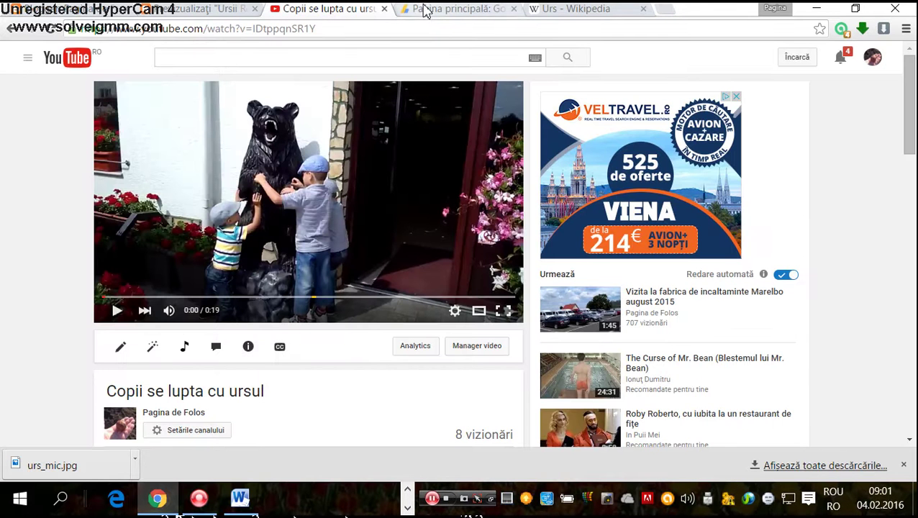
click(112, 10)
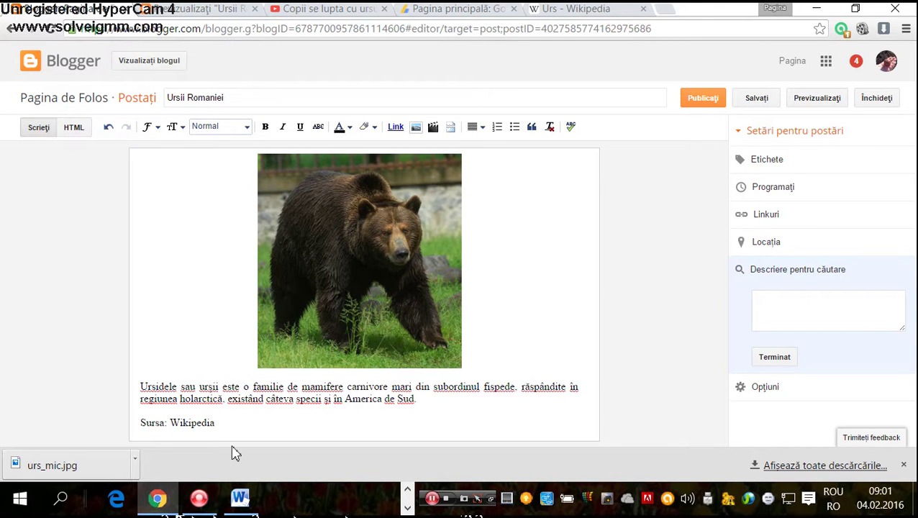
key(Return)
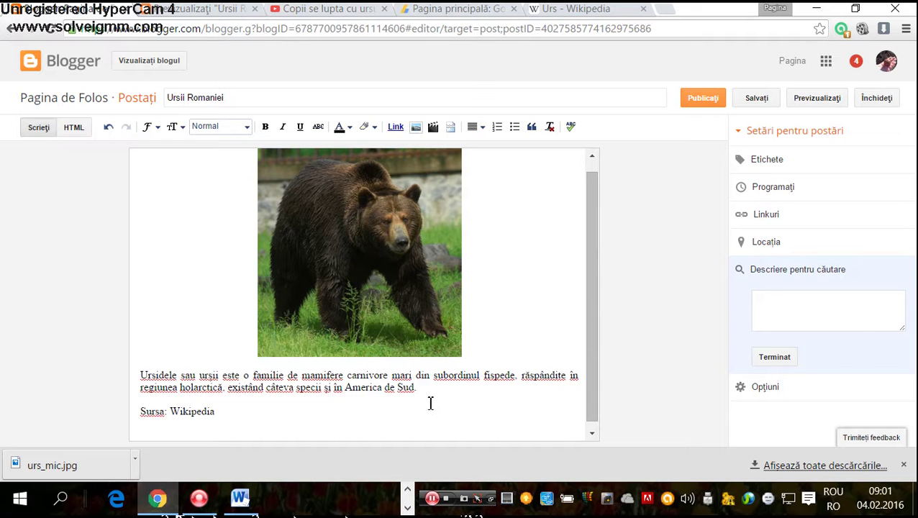
- Show the embed code of the YouTube video "Copii se lupta cu ursul" and expand its embedding options
click(325, 8)
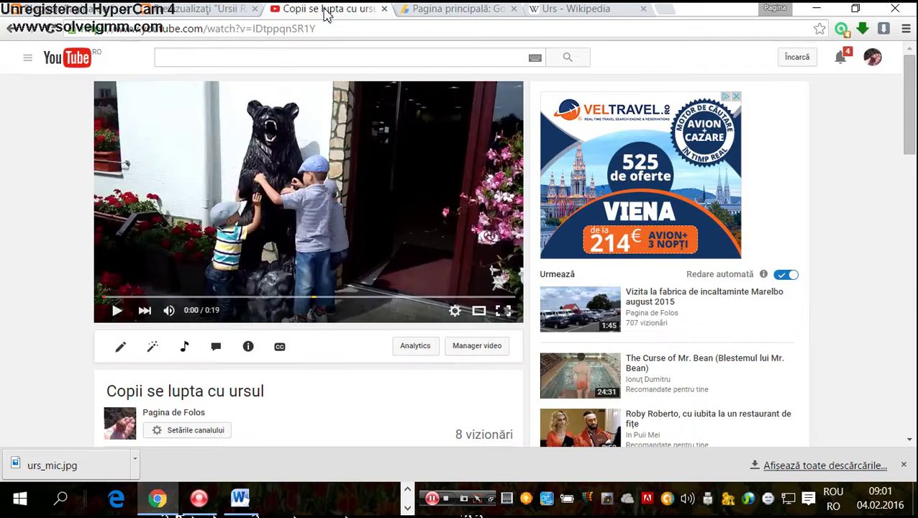
scroll(115, 417, down, 1)
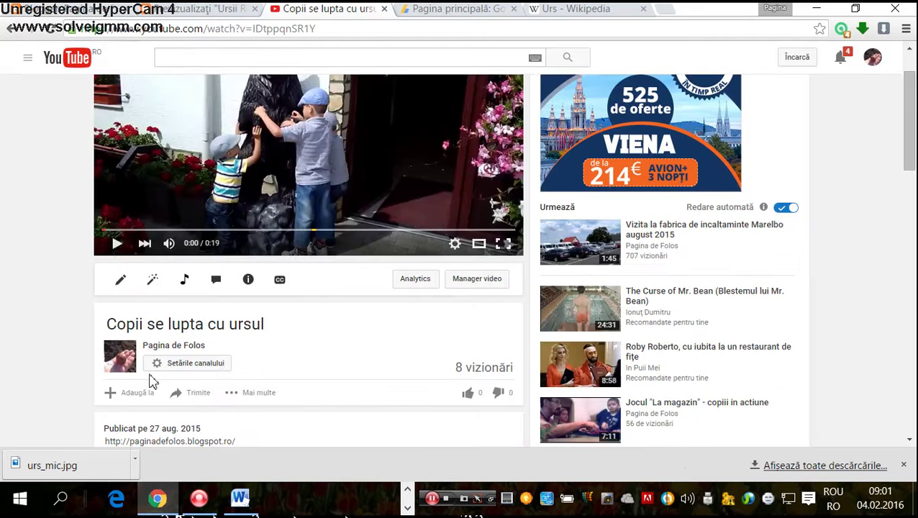
click(188, 393)
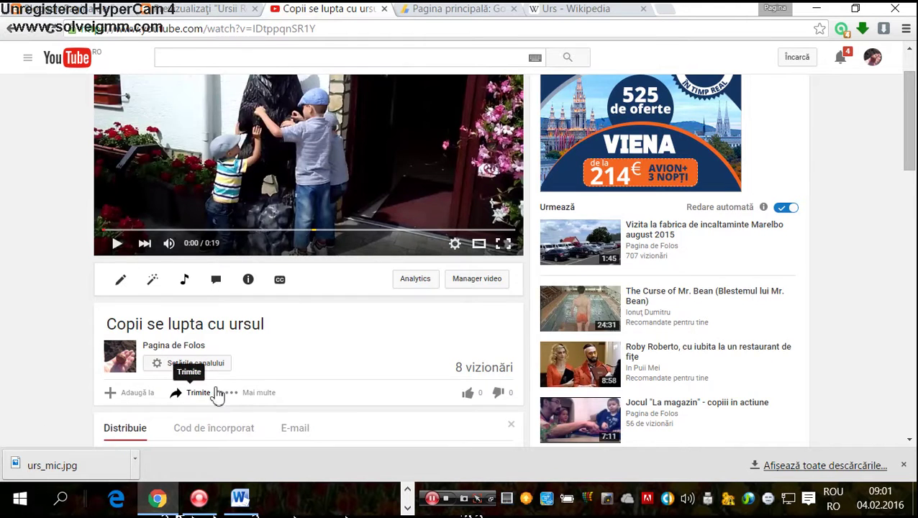
scroll(220, 221, down, 3)
click(218, 229)
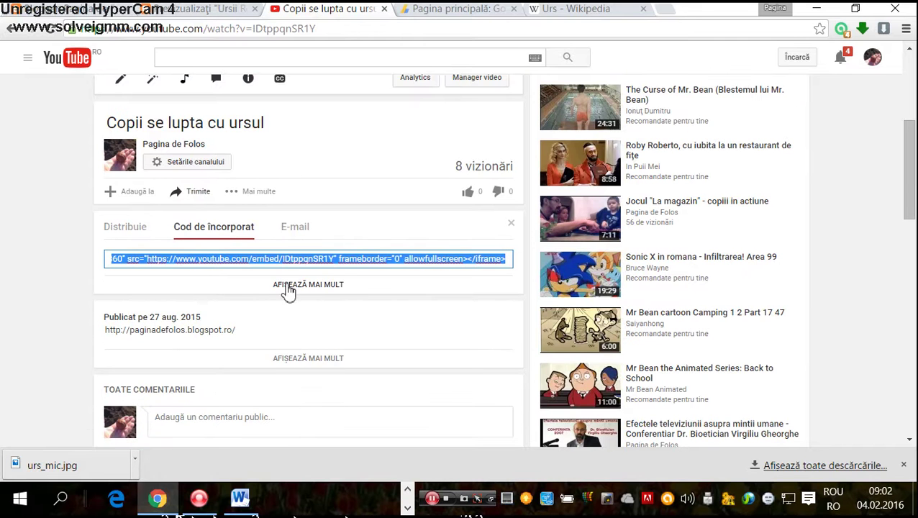
click(282, 286)
scroll(276, 299, down, 4)
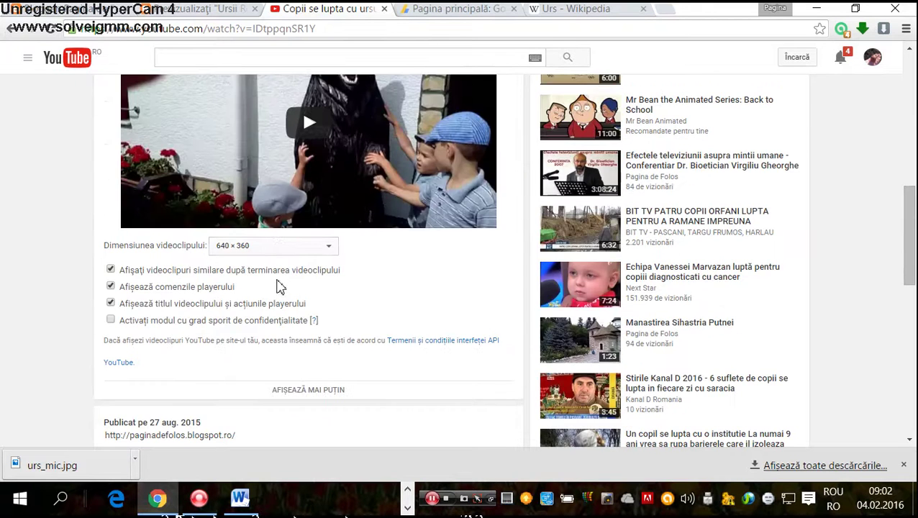
- Choose the 640 × 360 video size and copy the complete iframe embed code
click(309, 249)
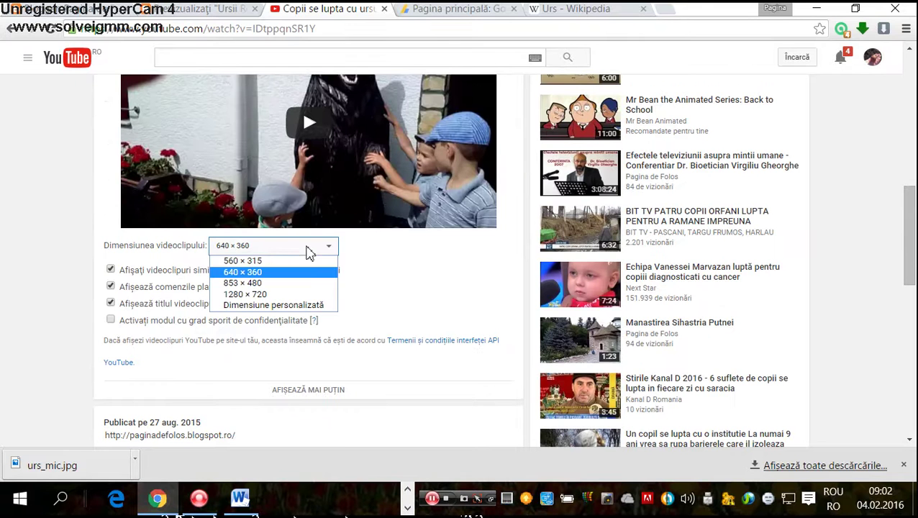
click(279, 274)
scroll(264, 250, up, 5)
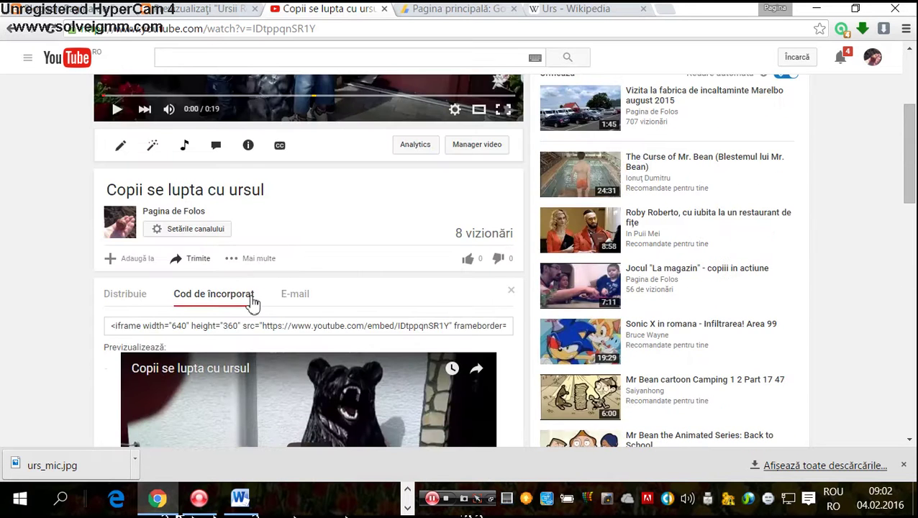
click(244, 327)
key(ctrl+a)
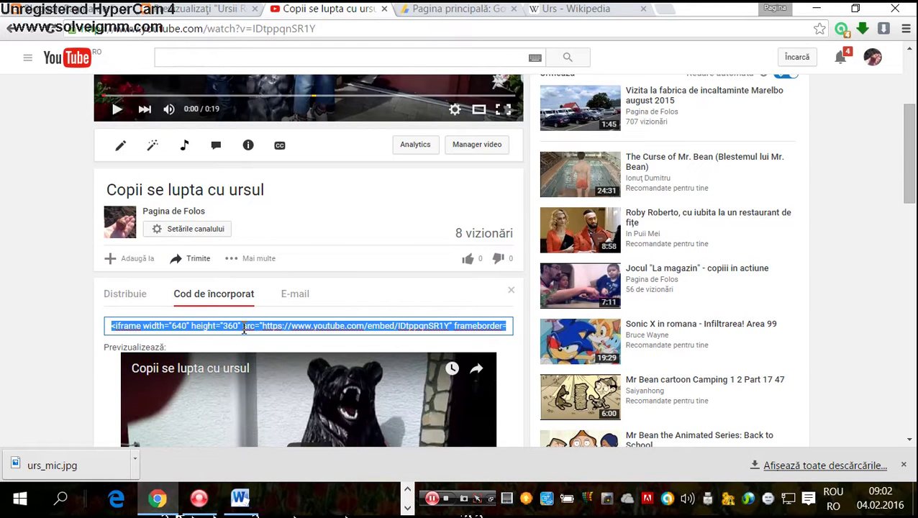
right_click(243, 328)
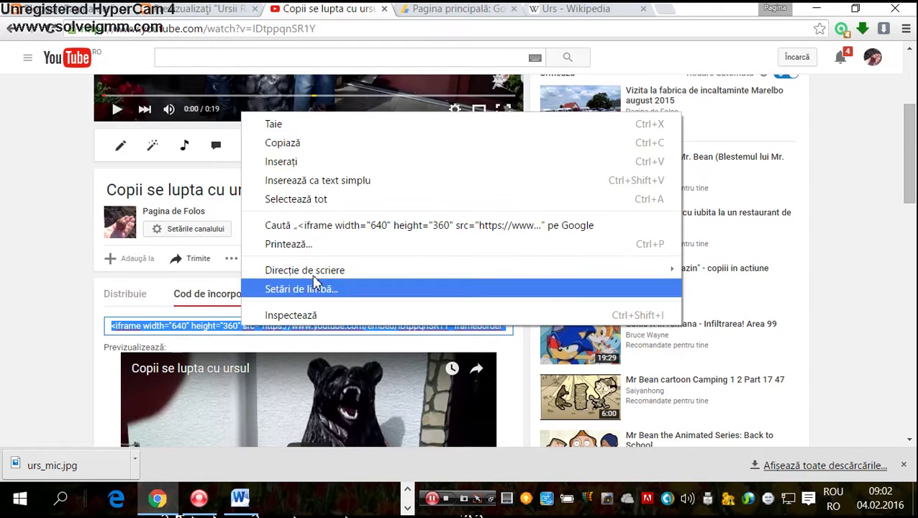
click(348, 148)
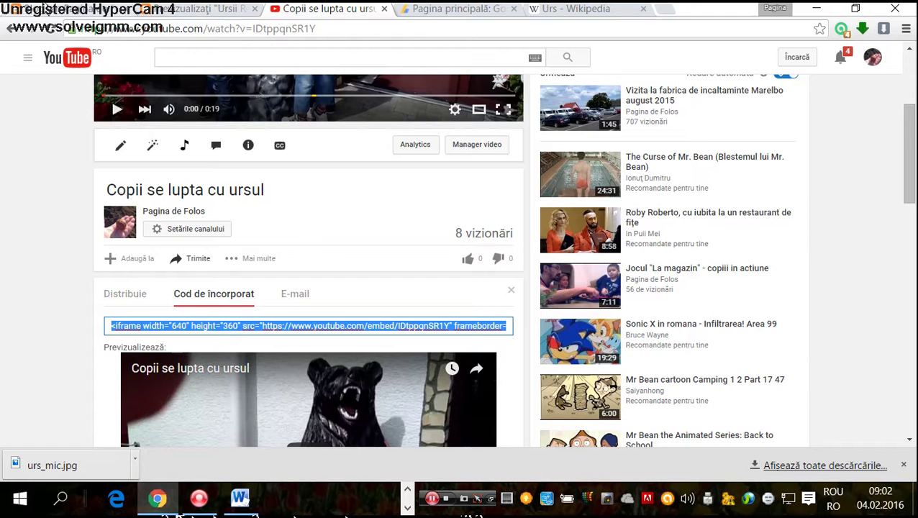
- Switch the "Ursii Romaniei" post to its HTML source and paste the copied YouTube iframe code on a new line after the last one
click(107, 8)
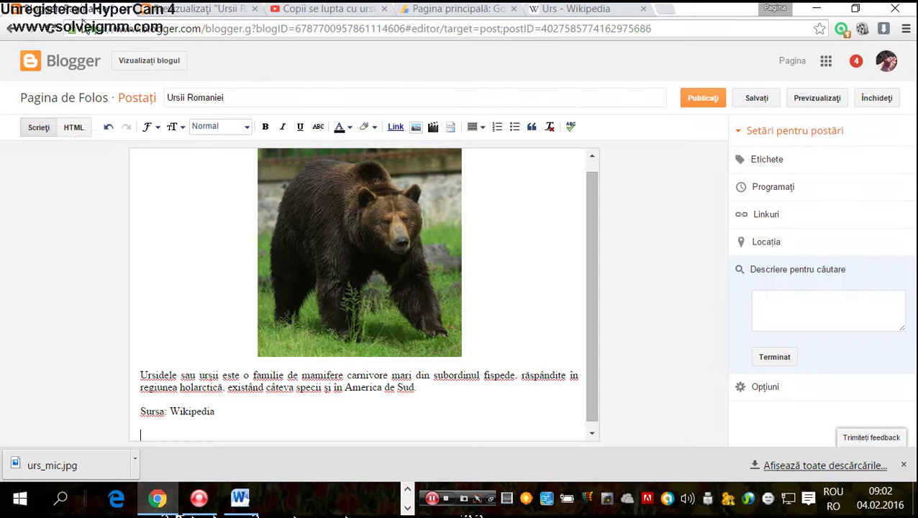
click(78, 129)
drag(483, 324, 507, 339)
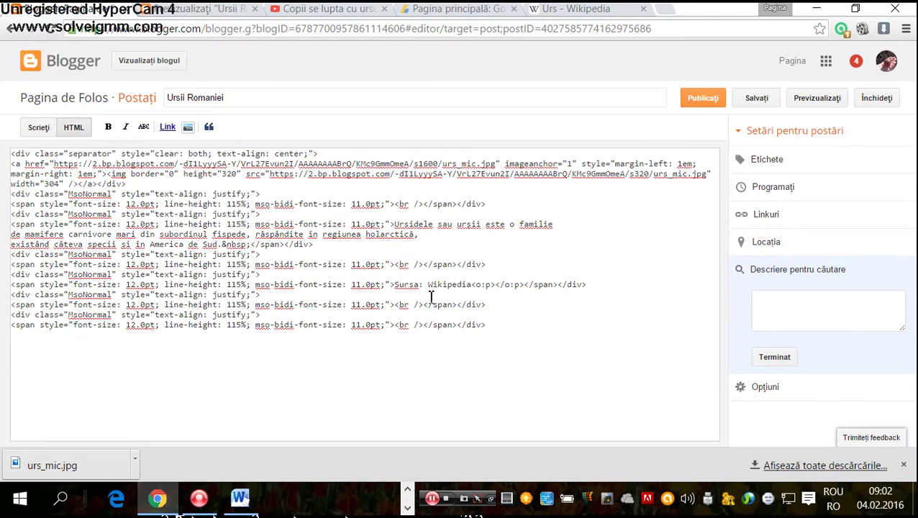
click(322, 251)
right_click(66, 343)
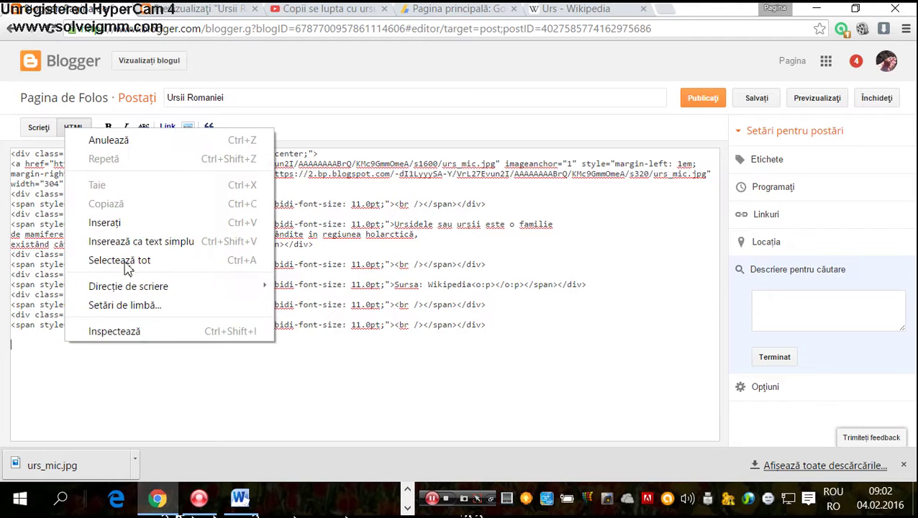
click(132, 222)
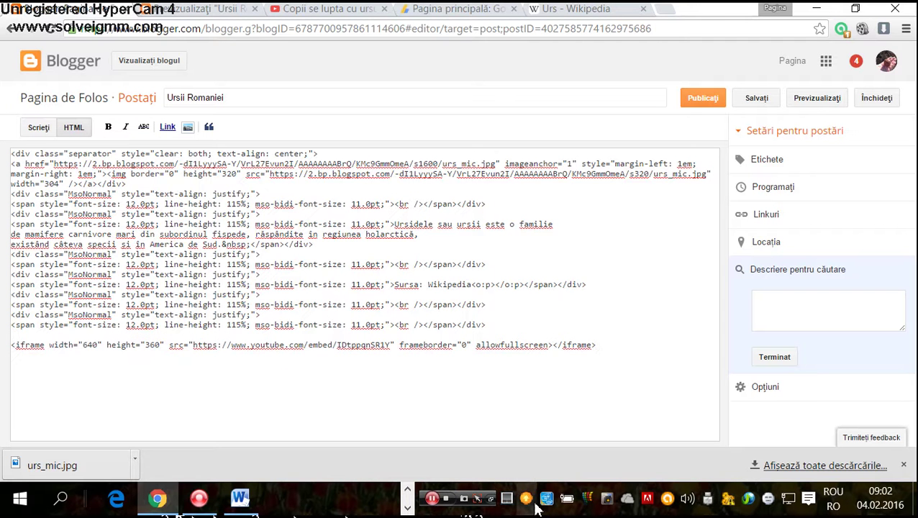
- Return the post to the visual editing view, play the embedded video briefly to test it and pause it
click(39, 128)
scroll(172, 366, down, 3)
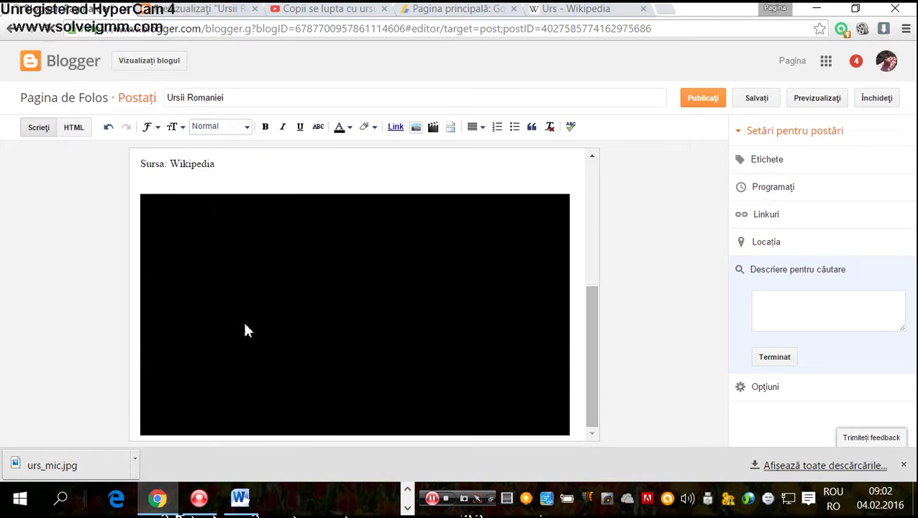
click(353, 321)
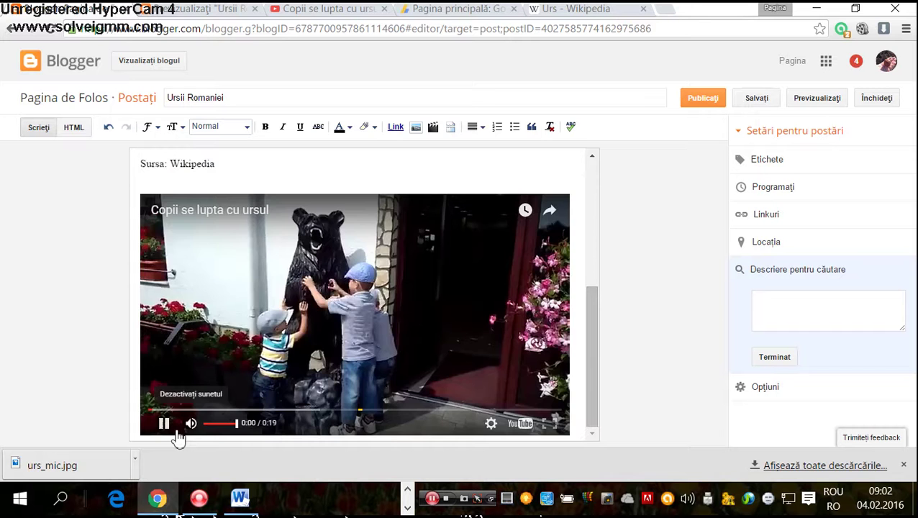
click(165, 426)
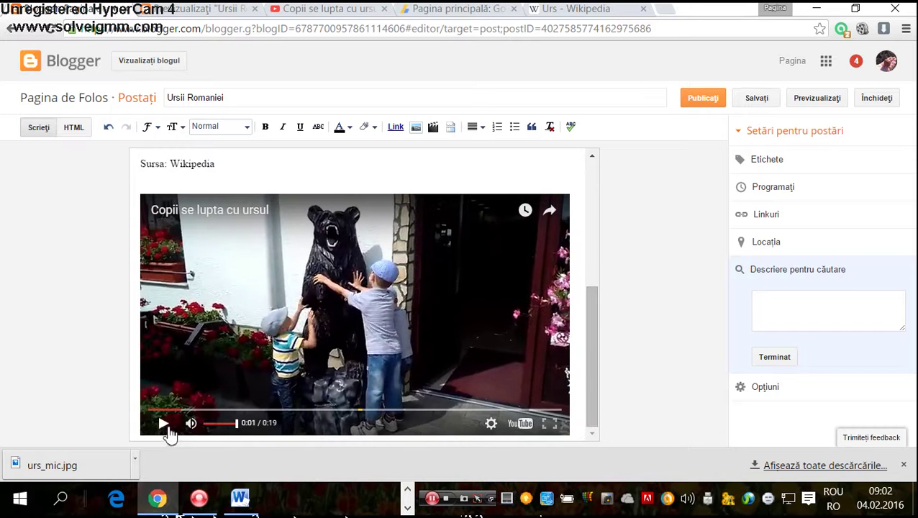
scroll(432, 277, up, 4)
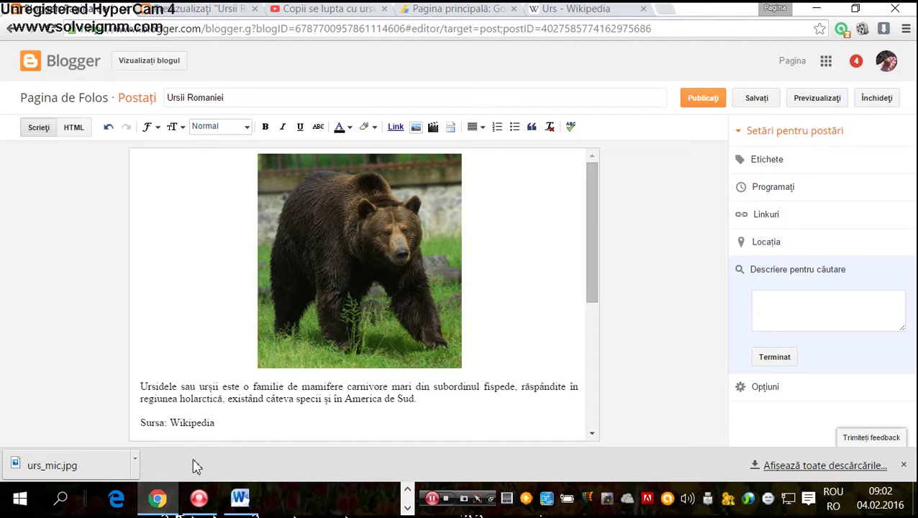
- Apply left, center and finally right alignment to the bear paragraph and the "Sursa: Wikipedia" line together
drag(224, 426, 108, 377)
click(476, 127)
click(487, 146)
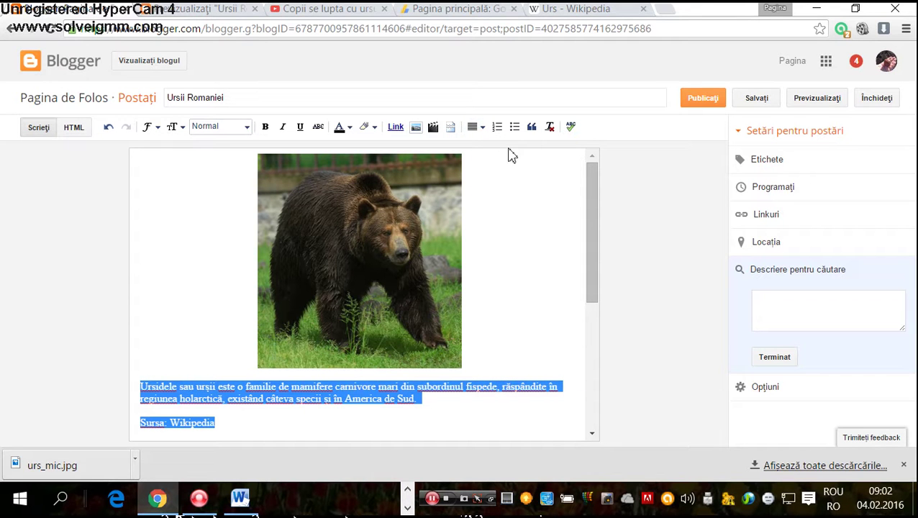
click(476, 127)
click(490, 164)
click(476, 127)
click(490, 179)
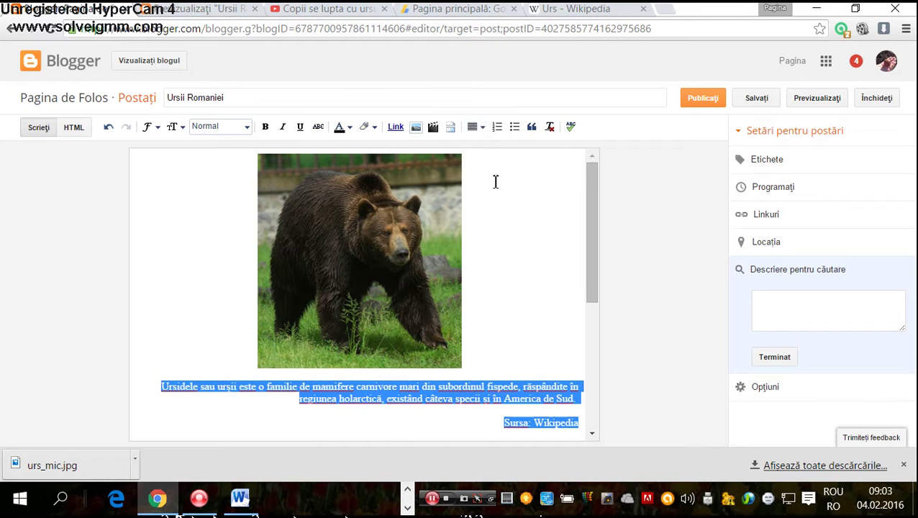